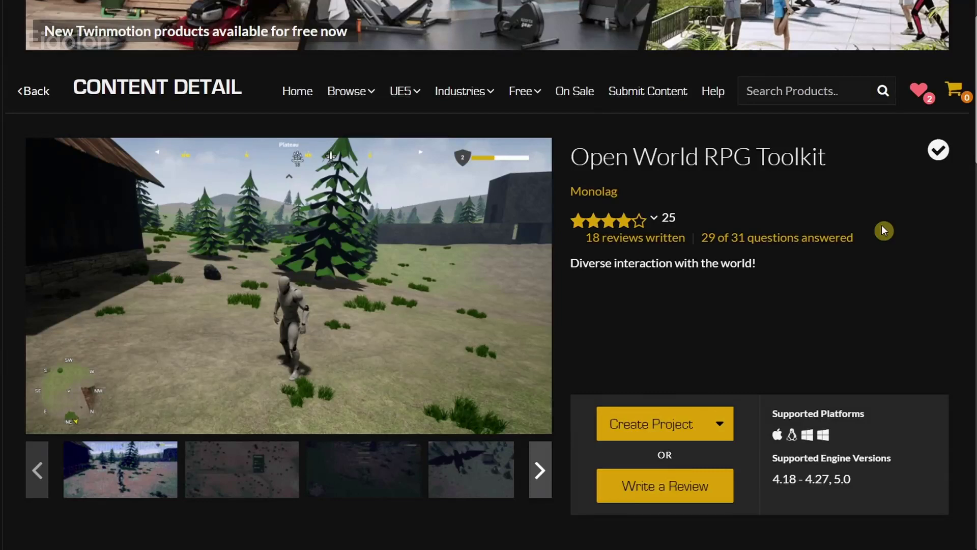
Review the Open World RPG Toolkit's full description, documentation links, supported engine versions and feature list on its marketplace page.
{"action": "scroll", "coordinate": [885, 231], "scroll_direction": "down", "scroll_amount": 3}
{"action": "scroll", "coordinate": [881, 230], "scroll_direction": "up", "scroll_amount": 5}
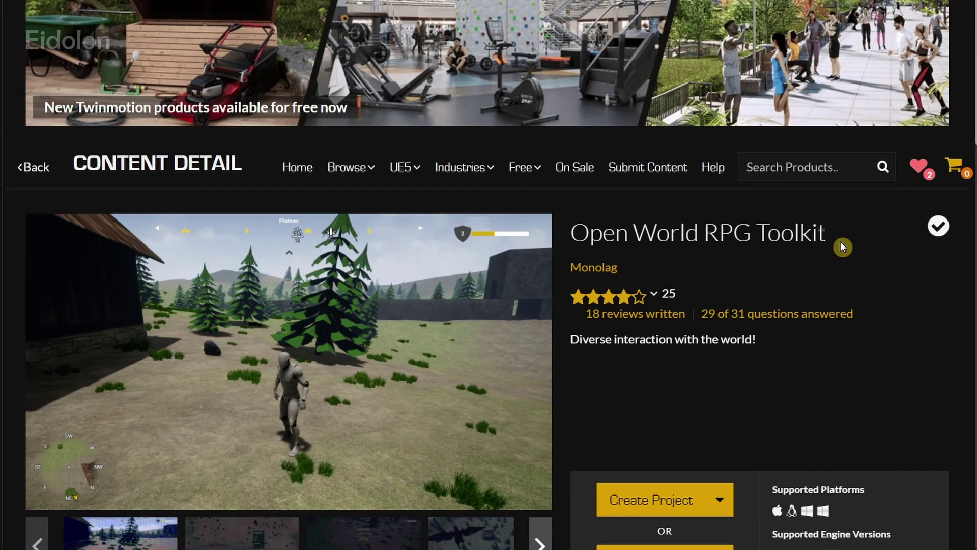
{"action": "scroll", "coordinate": [756, 270], "scroll_direction": "down", "scroll_amount": 10}
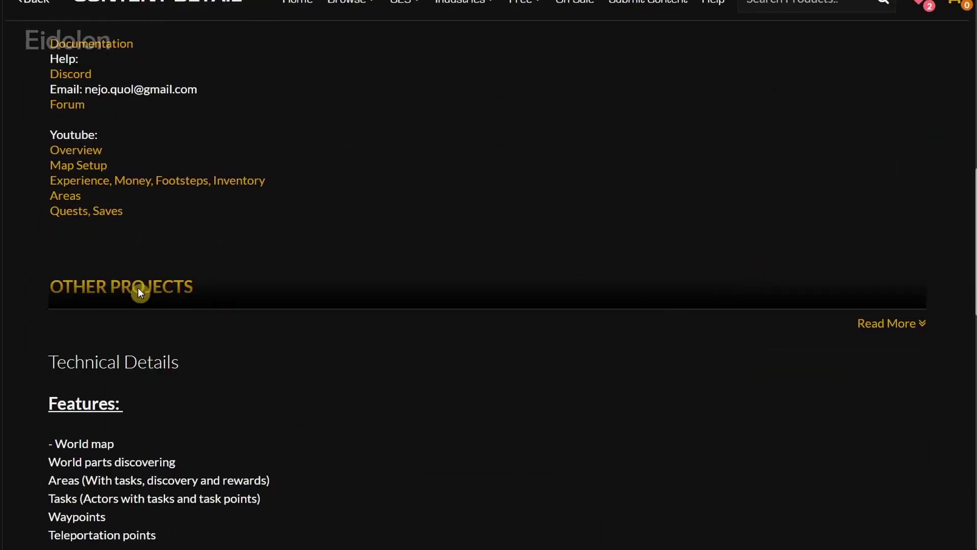
{"action": "left_click", "coordinate": [916, 324]}
{"action": "scroll", "coordinate": [760, 243], "scroll_direction": "down", "scroll_amount": 4}
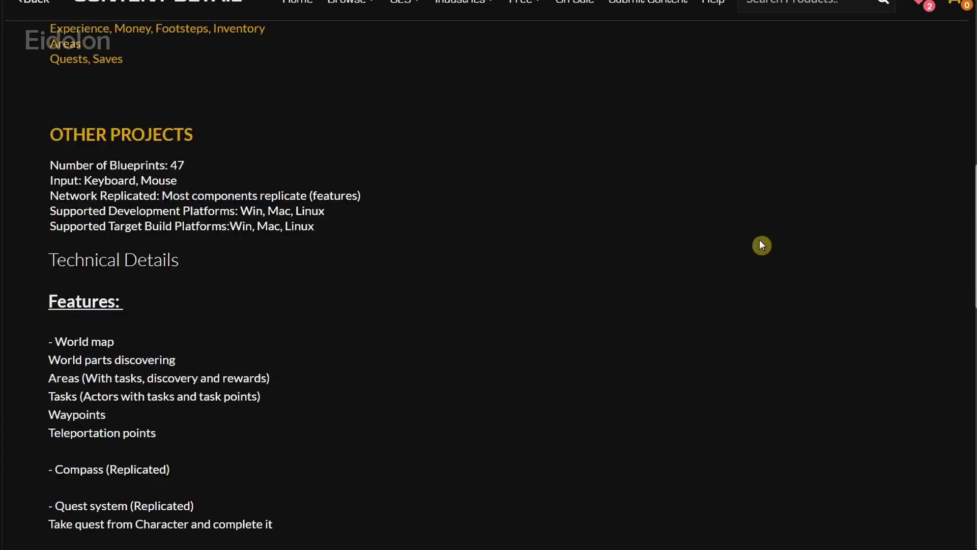
{"action": "scroll", "coordinate": [290, 192], "scroll_direction": "up", "scroll_amount": 15}
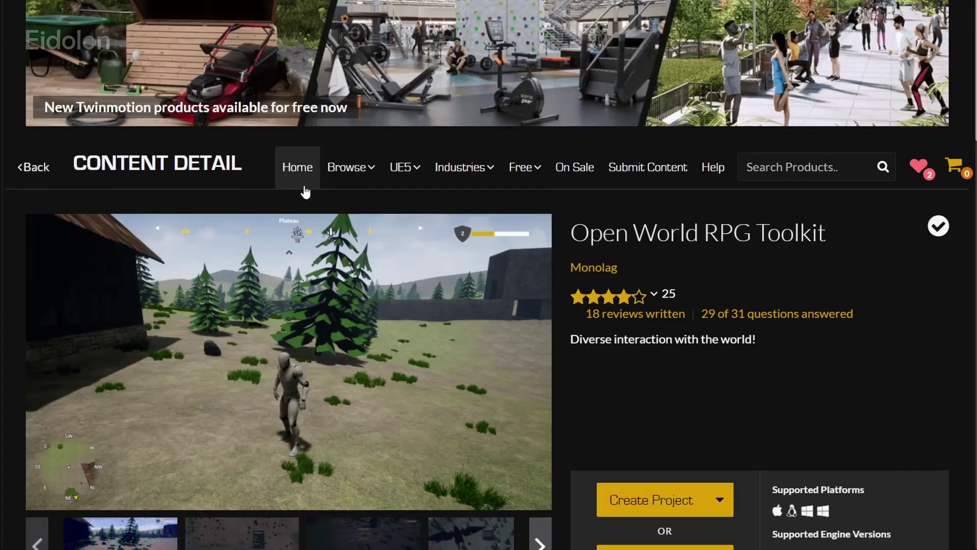
{"action": "scroll", "coordinate": [786, 212], "scroll_direction": "down", "scroll_amount": 15}
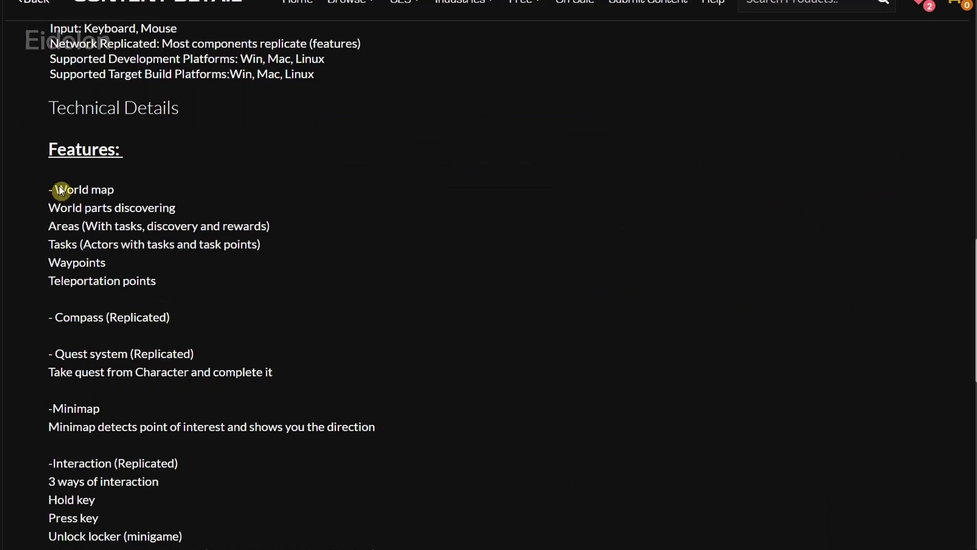
{"action": "scroll", "coordinate": [602, 304], "scroll_direction": "up", "scroll_amount": 8}
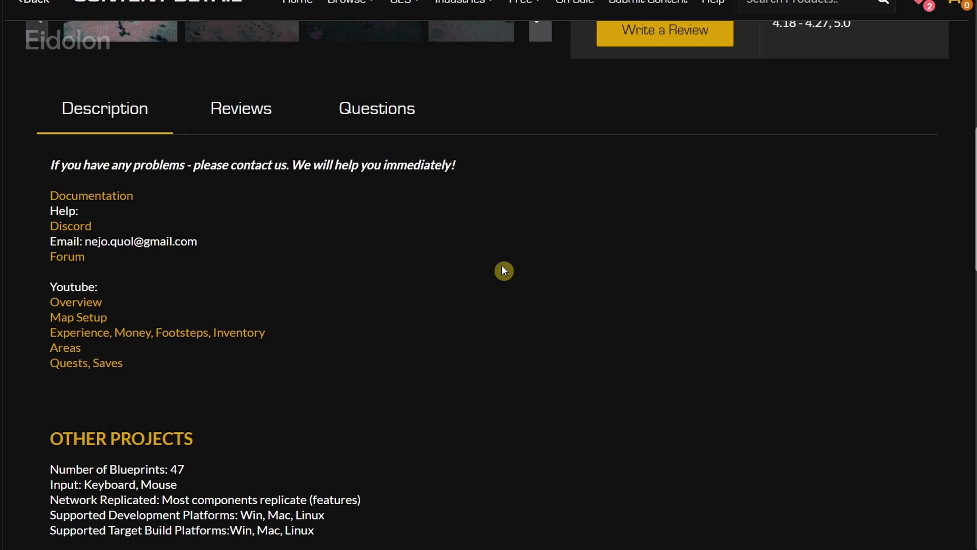
{"action": "scroll", "coordinate": [866, 257], "scroll_direction": "up", "scroll_amount": 2}
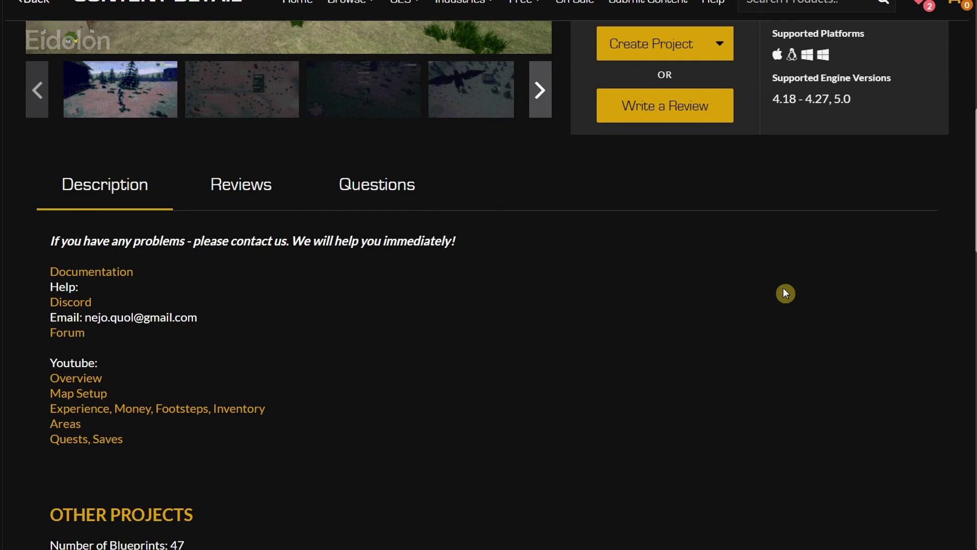
{"action": "scroll", "coordinate": [767, 292], "scroll_direction": "down", "scroll_amount": 5}
{"action": "scroll", "coordinate": [766, 292], "scroll_direction": "up", "scroll_amount": 12}
{"action": "scroll", "coordinate": [831, 306], "scroll_direction": "down", "scroll_amount": 3}
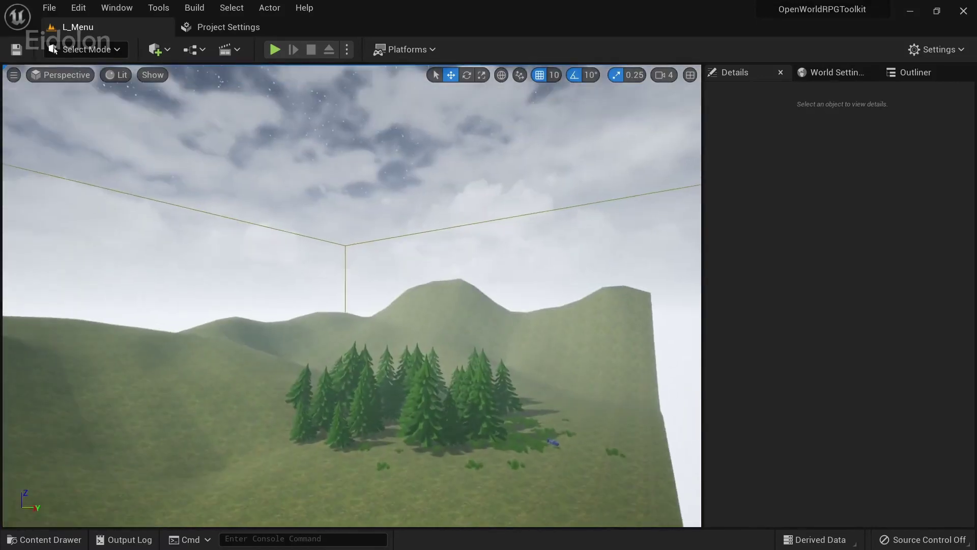
Switch to Unreal Editor, look around the forest in the L_Menu level and play the level in the viewport.
{"action": "key", "text": "d"}
{"action": "key", "text": "s"}
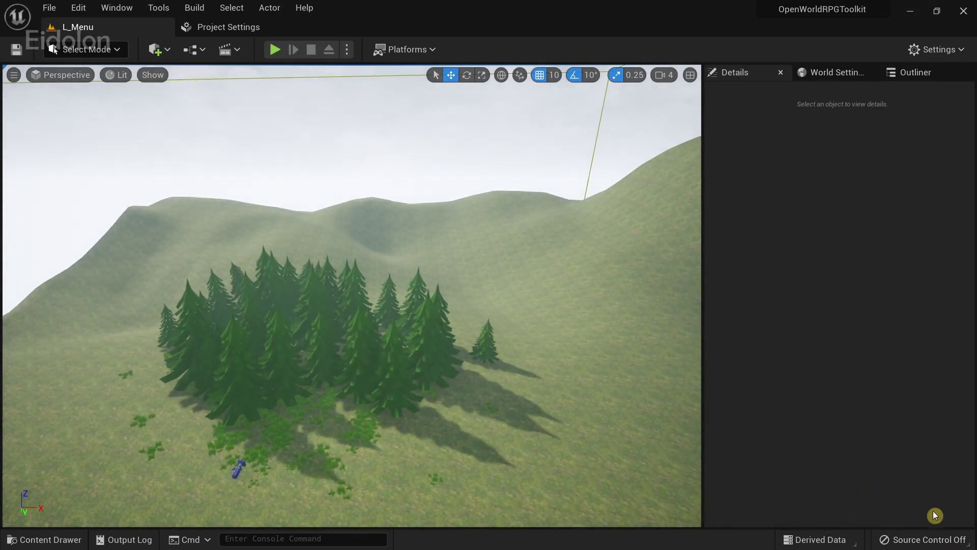
{"action": "key", "text": "d"}
{"action": "right_click_drag", "start_coordinate": [577, 343], "coordinate": [527, 317]}
{"action": "key", "text": "s"}
{"action": "key", "text": "w"}
{"action": "key", "text": "a"}
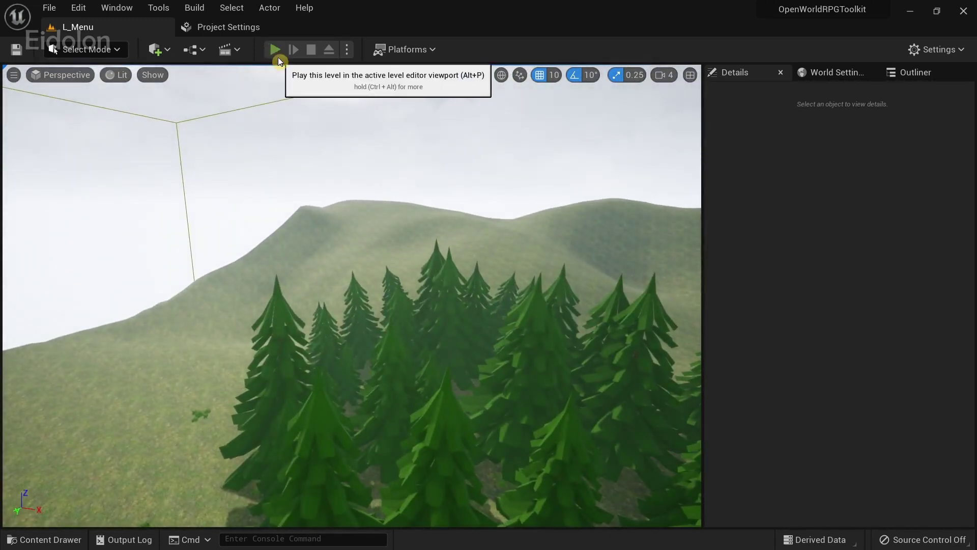
{"action": "left_click", "coordinate": [273, 50]}
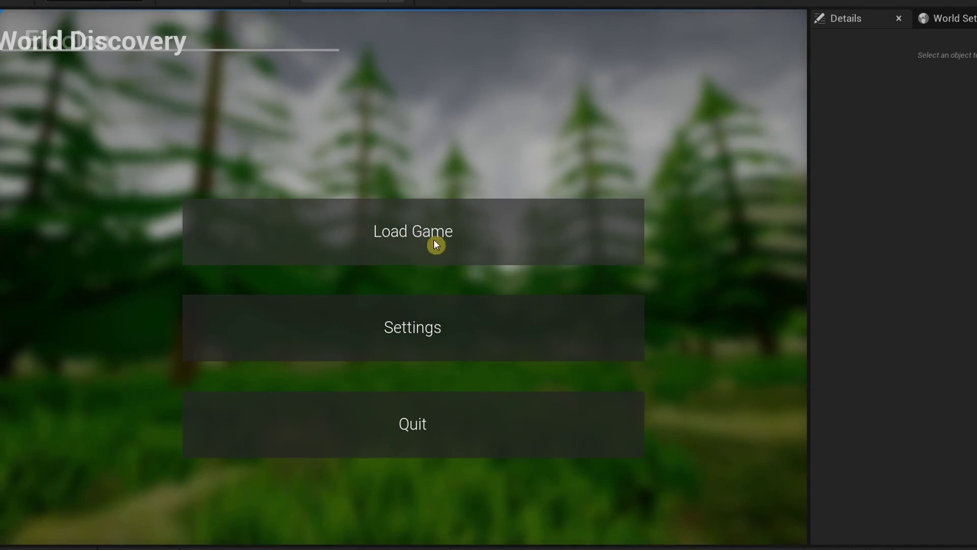
Check the demo's Settings screen without changing anything, return to the main menu and load the game.
{"action": "left_click", "coordinate": [455, 345]}
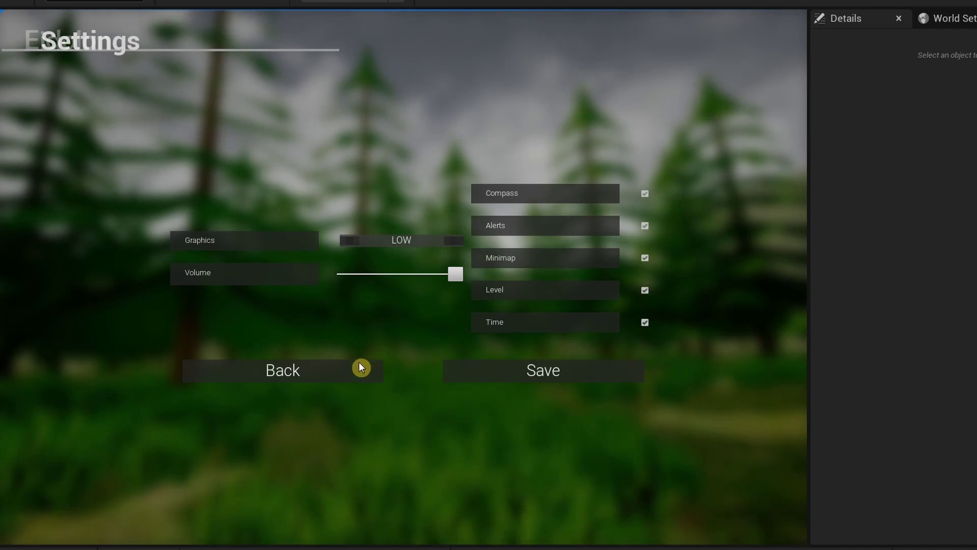
{"action": "left_click", "coordinate": [357, 368]}
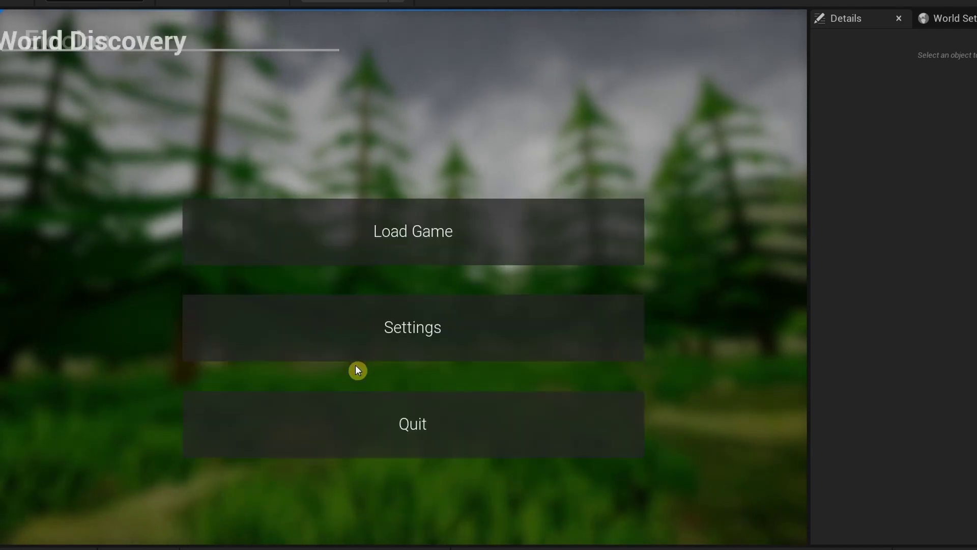
{"action": "left_click", "coordinate": [407, 248]}
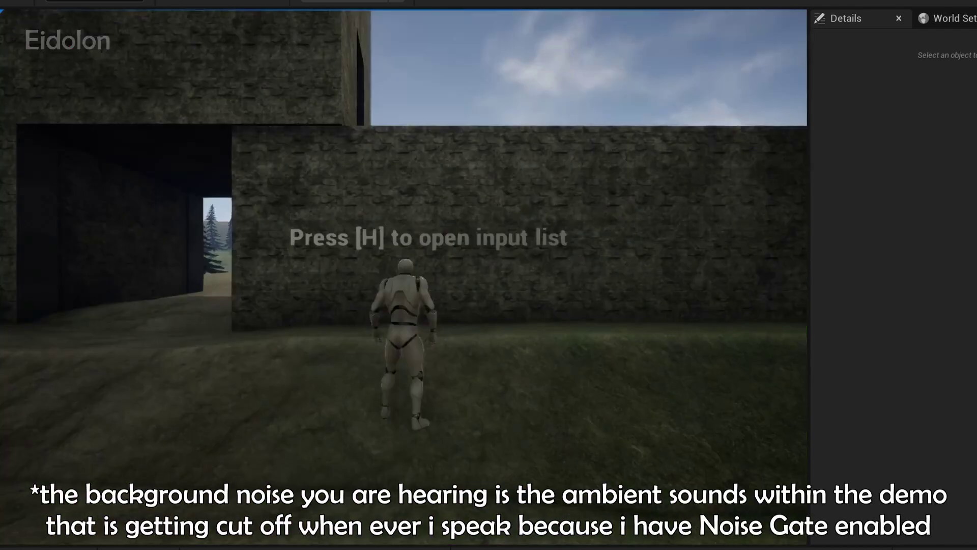
Show the demo's input list and walk the character around the ground in front of the stone wall's gateway.
{"action": "key", "text": "w"}
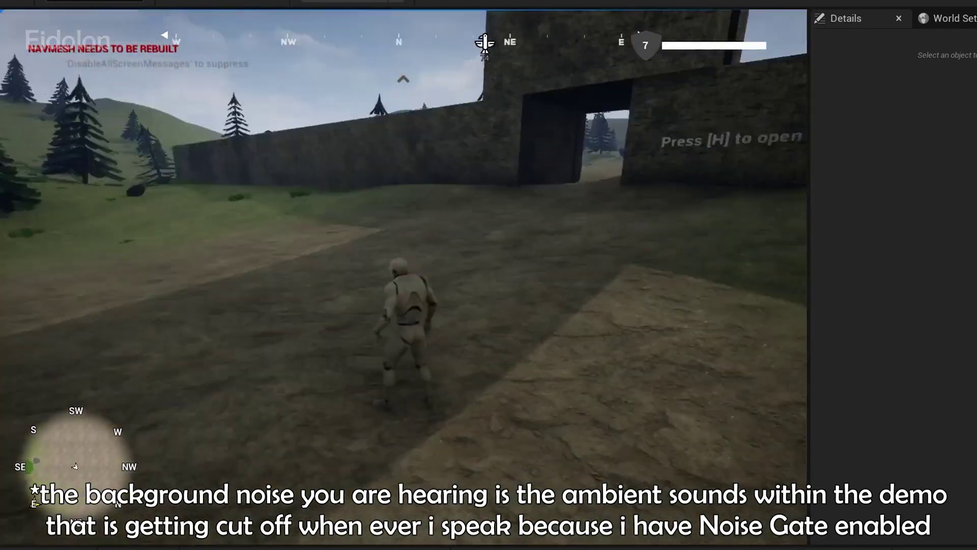
{"action": "key", "text": "w"}
{"action": "key", "text": "w"}
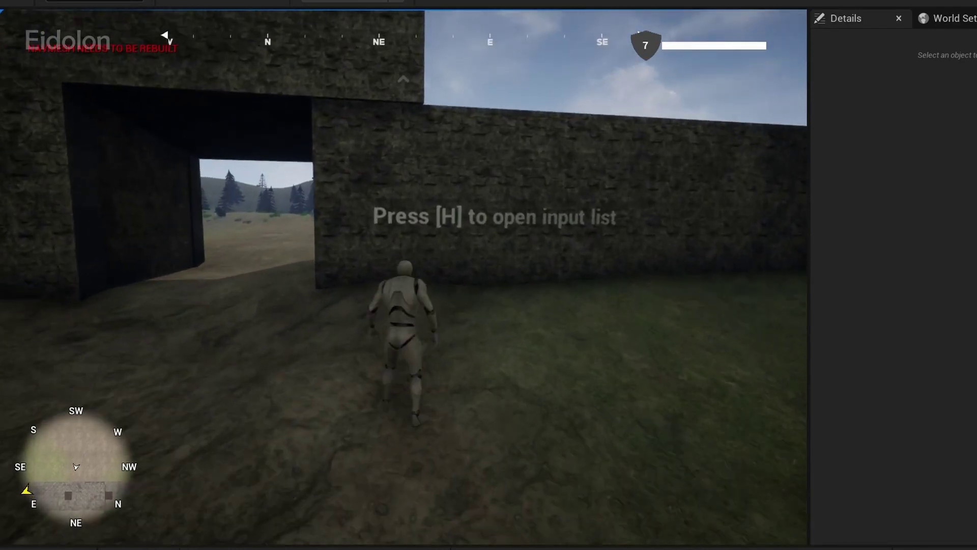
{"action": "key", "text": "h"}
{"action": "key", "text": "s"}
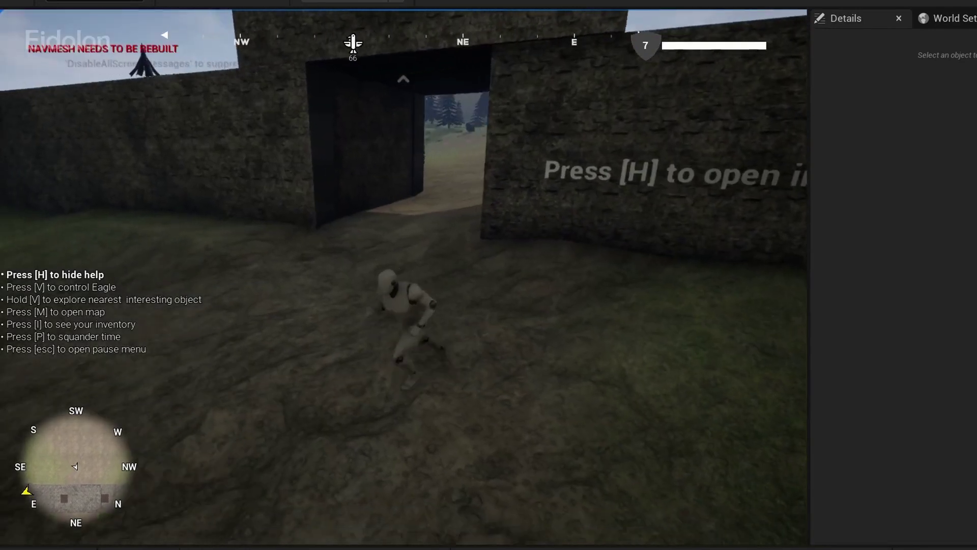
{"action": "key", "text": "d"}
{"action": "key", "text": "w"}
{"action": "key", "text": "w"}
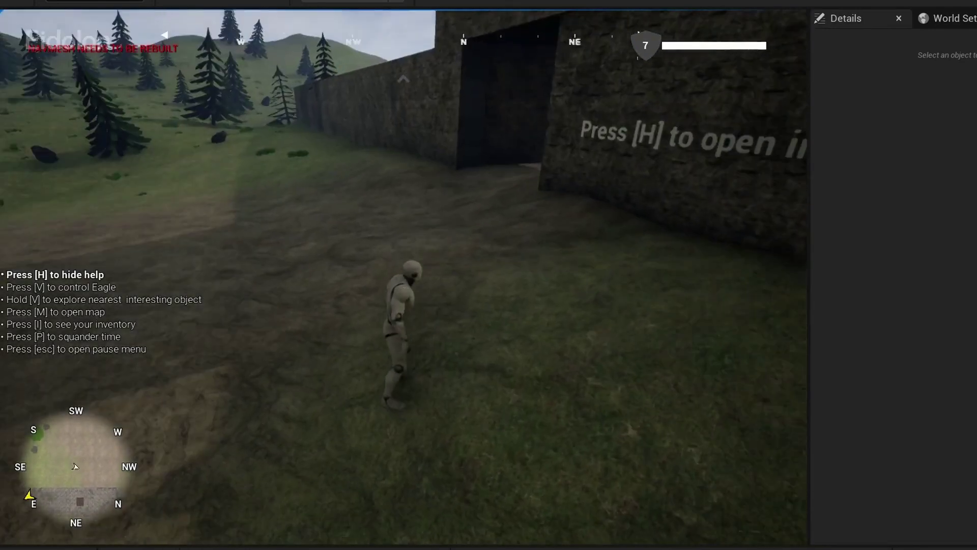
{"action": "key", "text": "w"}
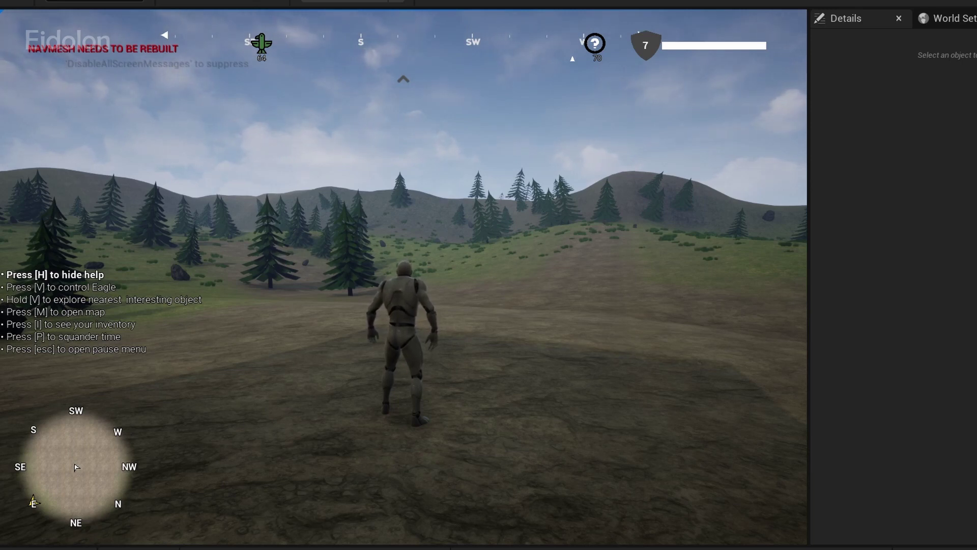
Take control of the eagle to scout the hills, return to the character and explore the nearest interesting object.
{"action": "key", "text": "v"}
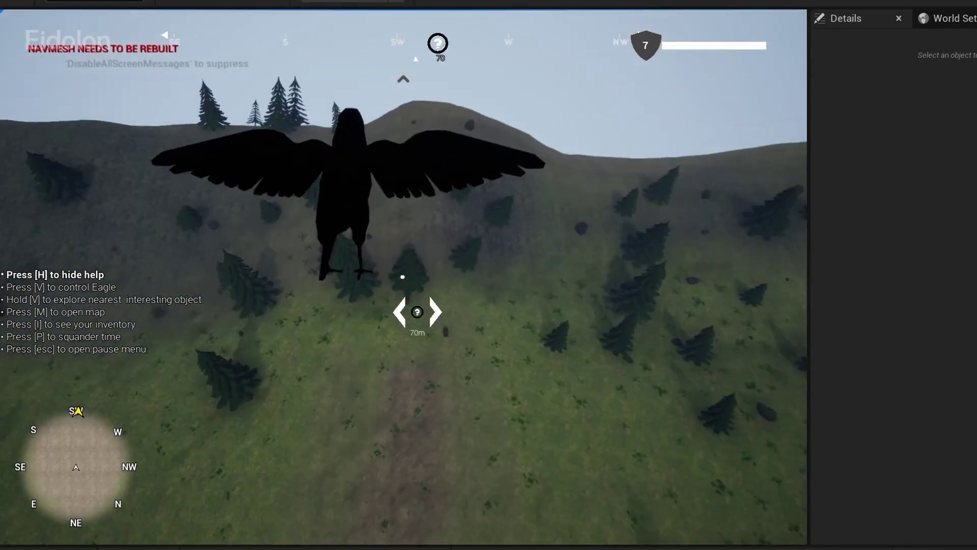
{"action": "key", "text": "v"}
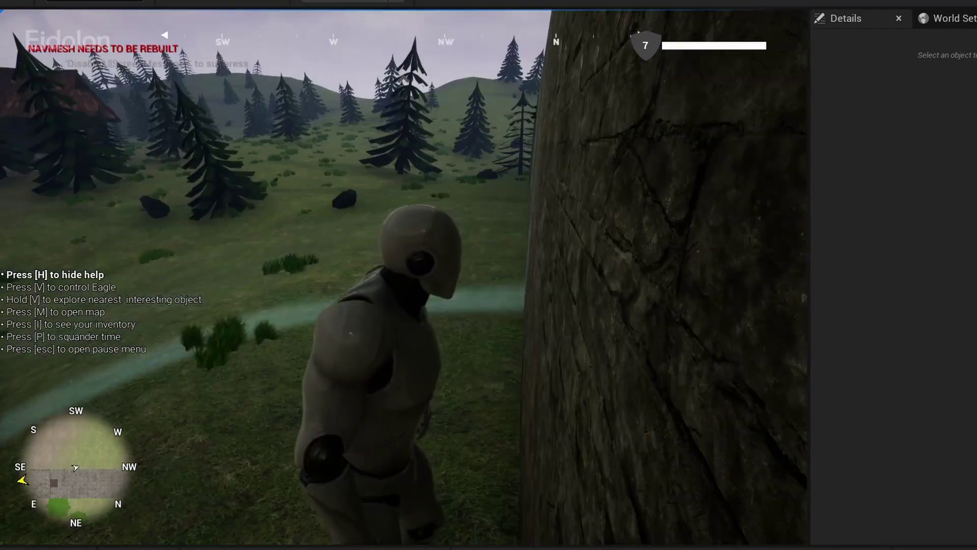
{"action": "key", "text": "w"}
{"action": "key", "text": "v"}
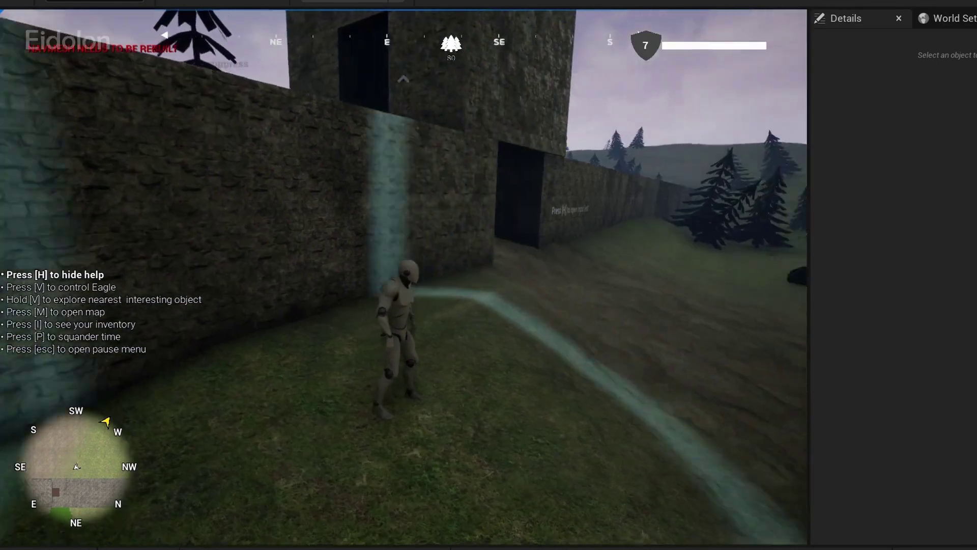
{"action": "key", "text": "w"}
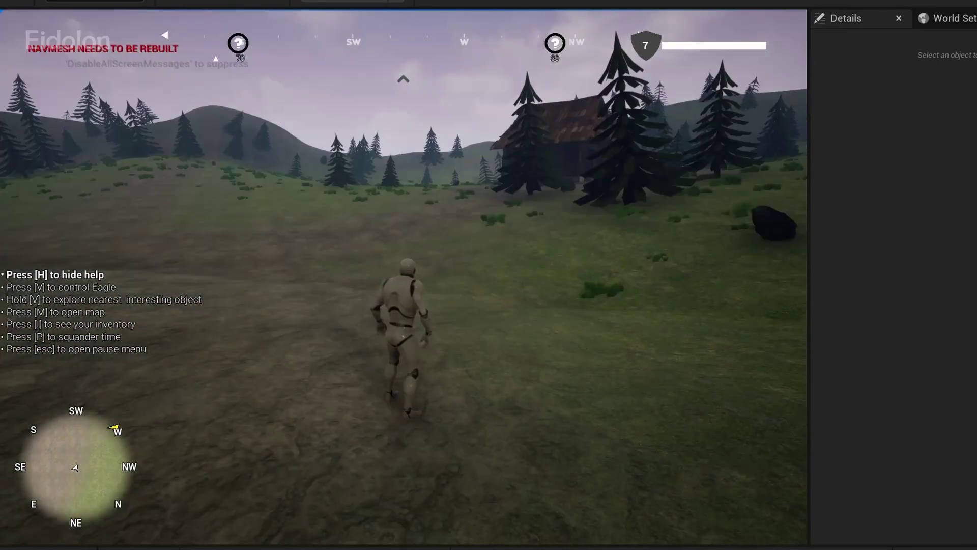
Examine the world map's terrain, buildings and points of interest, and return to the character.
{"action": "key", "text": "m"}
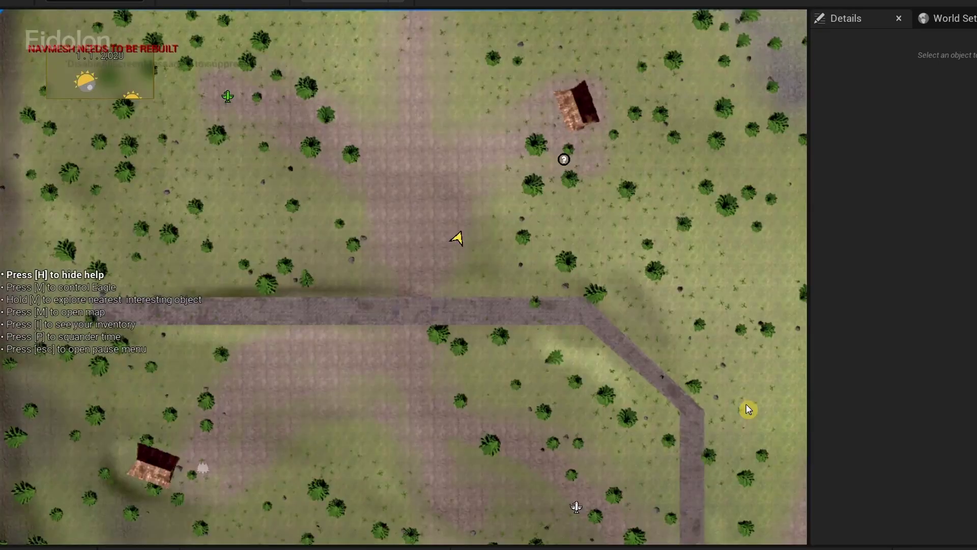
{"action": "left_click_drag", "start_coordinate": [674, 258], "coordinate": [367, 540]}
{"action": "left_click_drag", "start_coordinate": [359, 217], "coordinate": [441, 454]}
{"action": "left_click_drag", "start_coordinate": [395, 198], "coordinate": [443, 414]}
{"action": "left_click_drag", "start_coordinate": [272, 293], "coordinate": [621, 255]}
{"action": "scroll", "coordinate": [472, 262], "scroll_direction": "up", "scroll_amount": 5}
{"action": "scroll", "coordinate": [481, 255], "scroll_direction": "down", "scroll_amount": 8}
{"action": "left_click_drag", "start_coordinate": [578, 417], "coordinate": [384, 83]}
{"action": "left_click_drag", "start_coordinate": [680, 237], "coordinate": [506, 473]}
{"action": "left_click_drag", "start_coordinate": [417, 161], "coordinate": [209, 311]}
{"action": "left_click_drag", "start_coordinate": [237, 216], "coordinate": [463, 360]}
{"action": "key", "text": "m"}
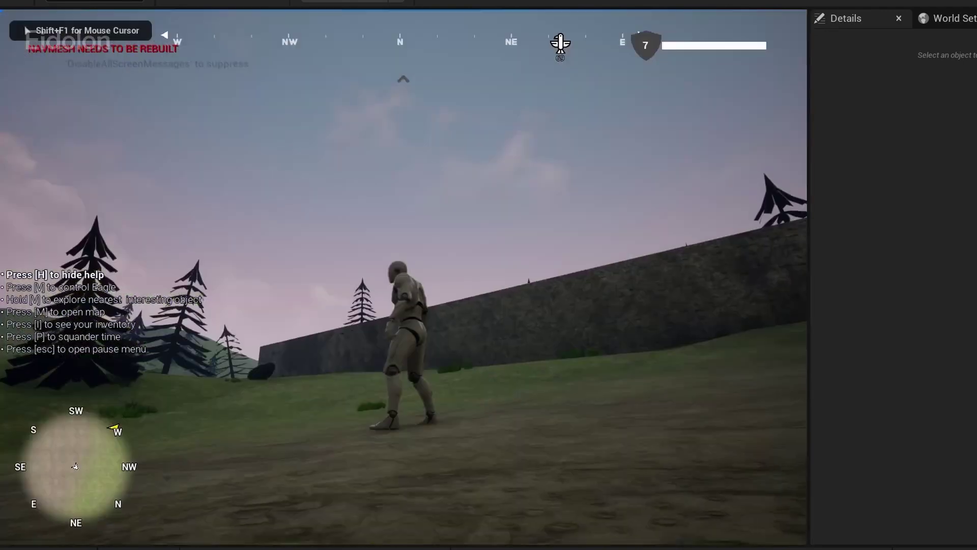
Walk the character to the wooden cabin, circle its outer wall and go inside to the interactable object.
{"action": "key", "text": "w"}
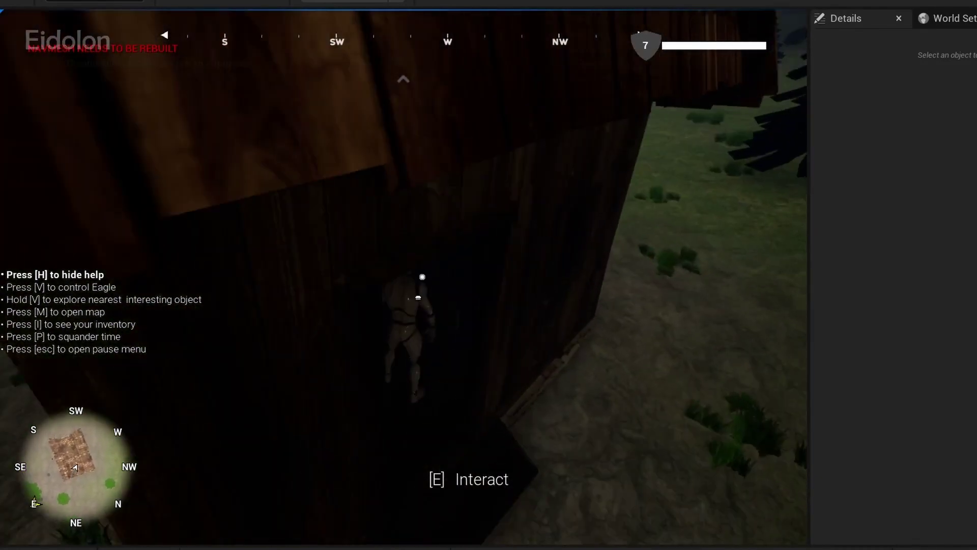
{"action": "key", "text": "s"}
{"action": "key", "text": "w"}
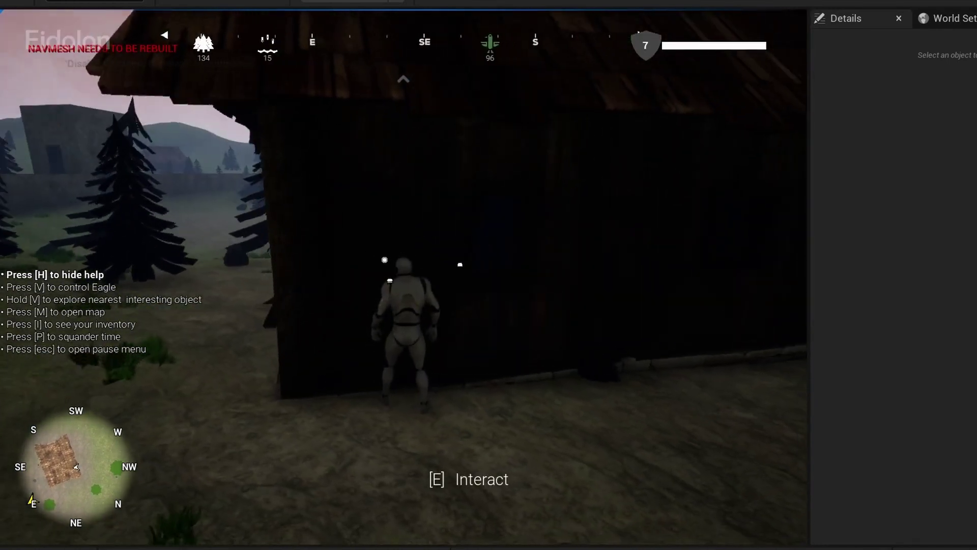
{"action": "key", "text": "d"}
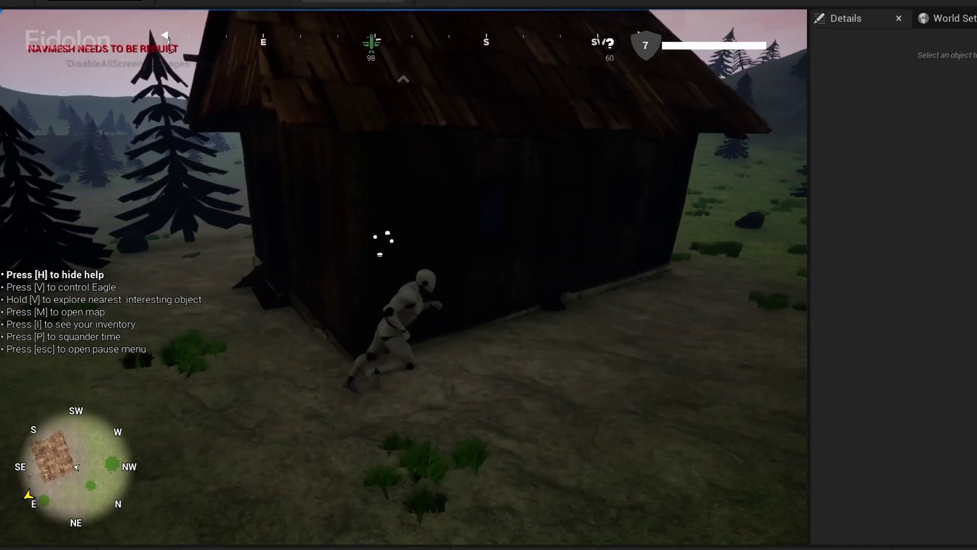
{"action": "key", "text": "a"}
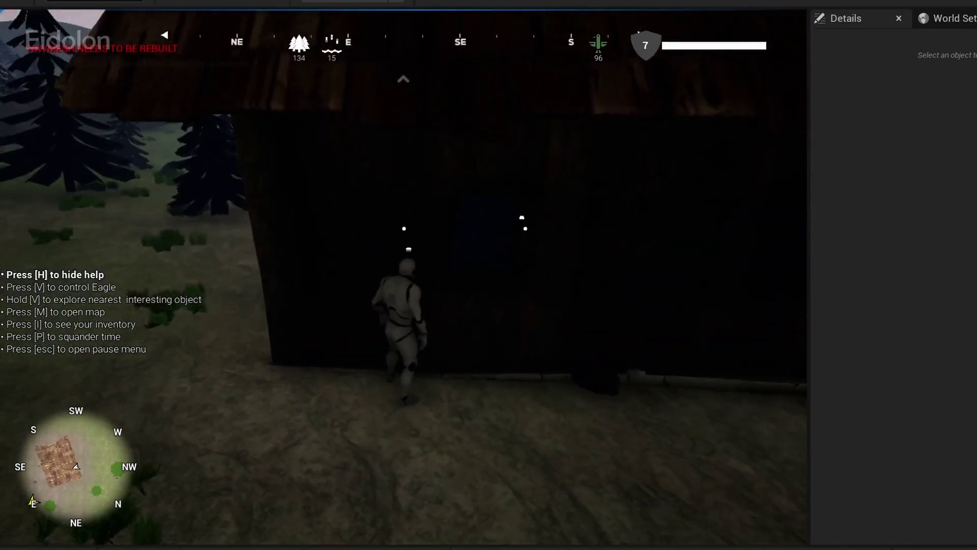
{"action": "key", "text": "w"}
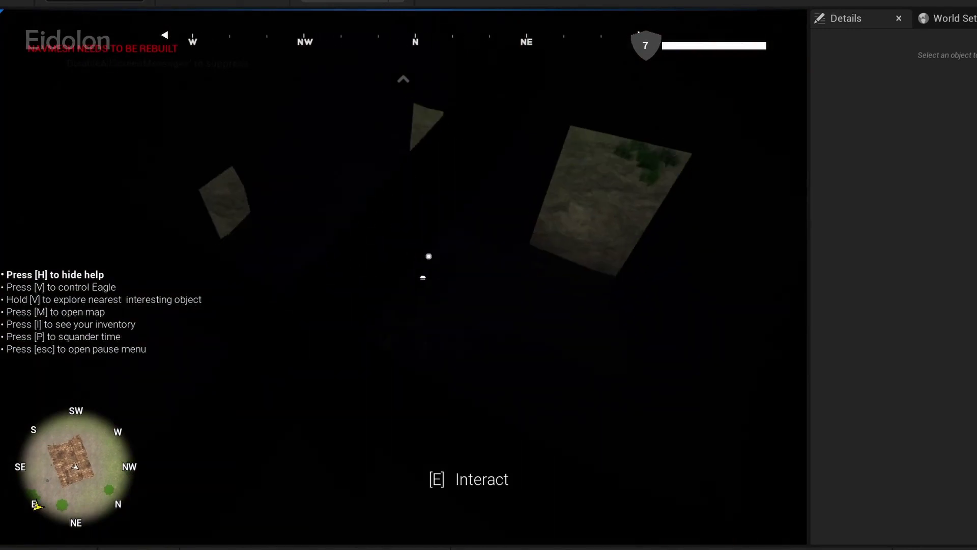
Interact with the locked object in the cabin, pick its lock in the minigame and walk back outside.
{"action": "key", "text": "e"}
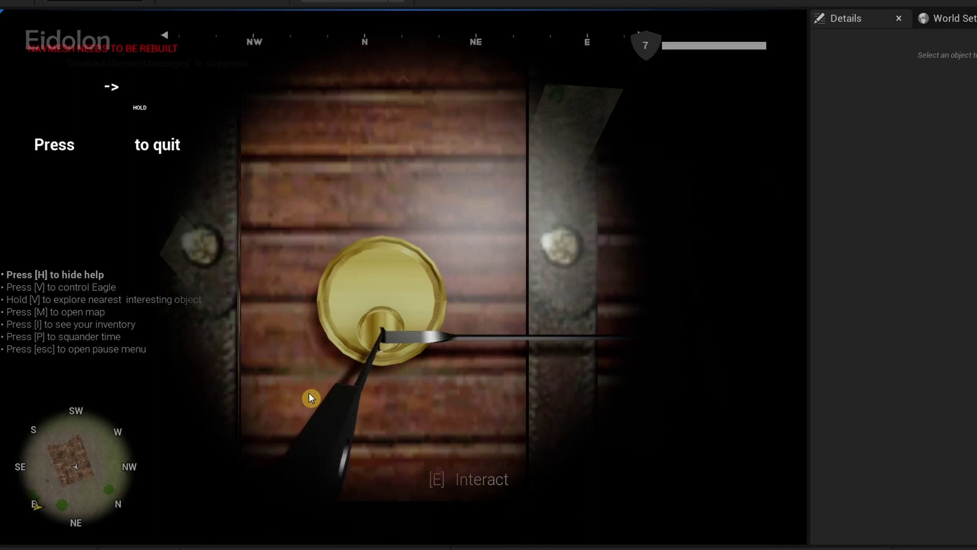
{"action": "key", "text": "d"}
{"action": "key", "text": "d"}
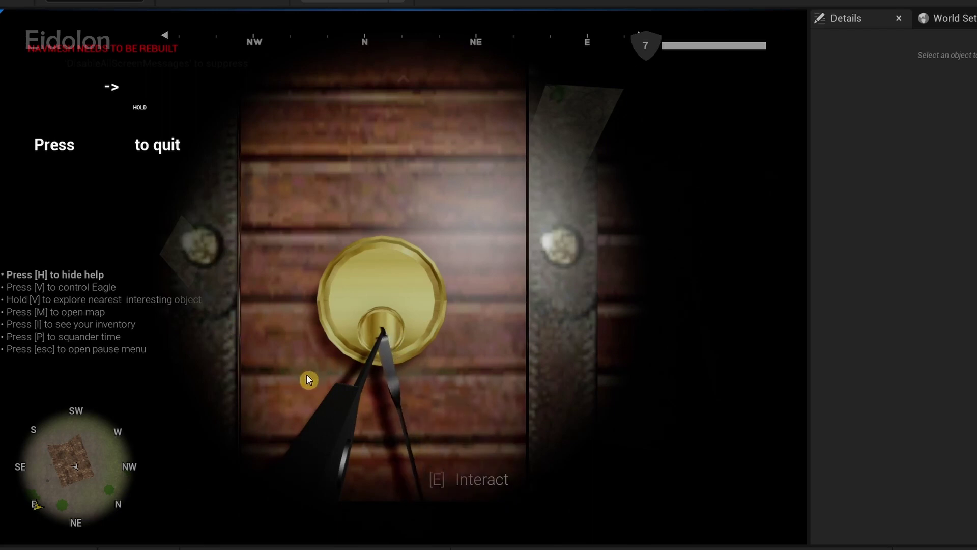
{"action": "key", "text": "d"}
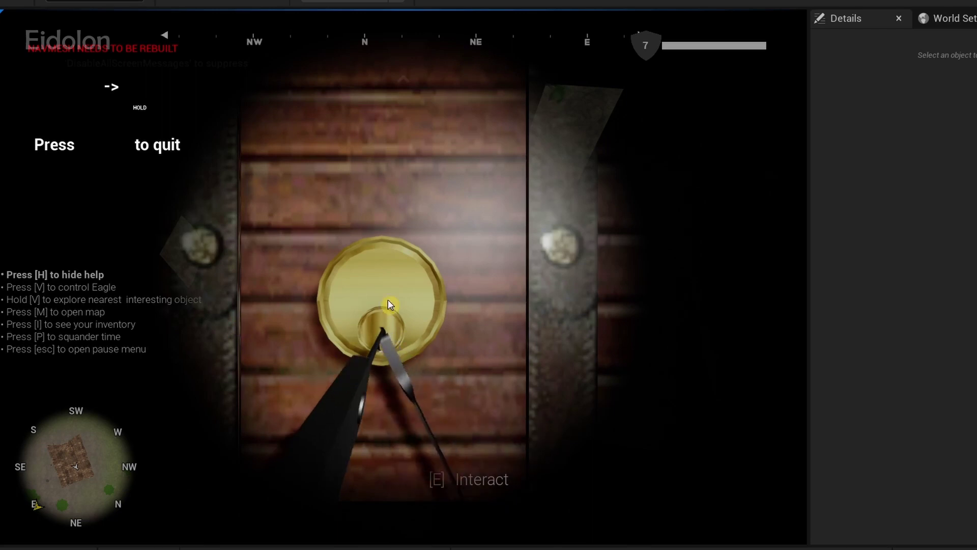
{"action": "key", "text": "d"}
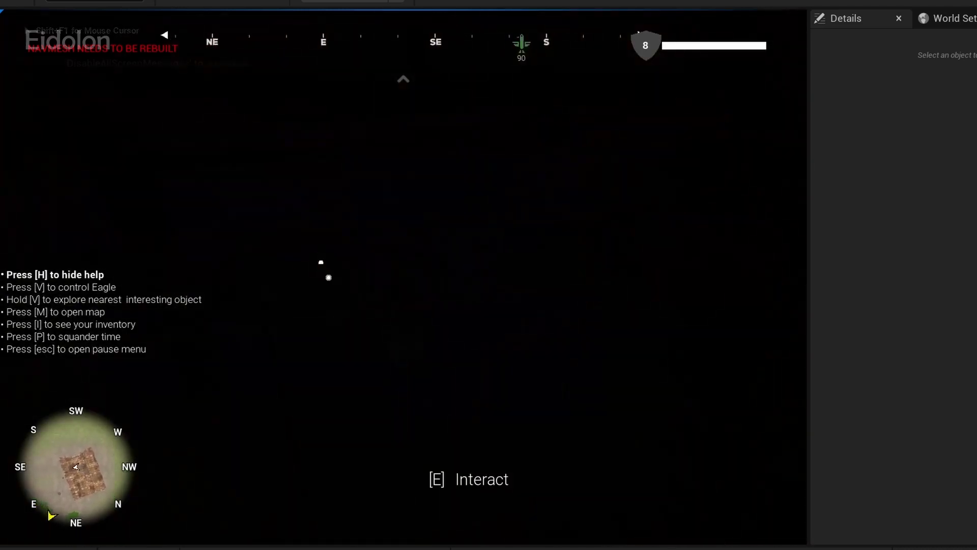
{"action": "key", "text": "w"}
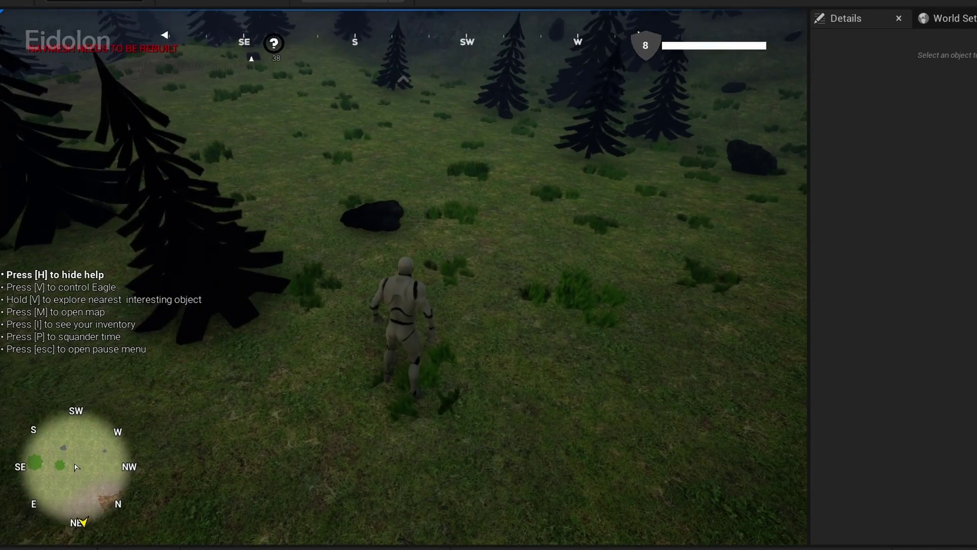
Switch the play-test to full screen and run the character across the grassy hills to the NPC with the yellow marker.
{"action": "key", "text": "i"}
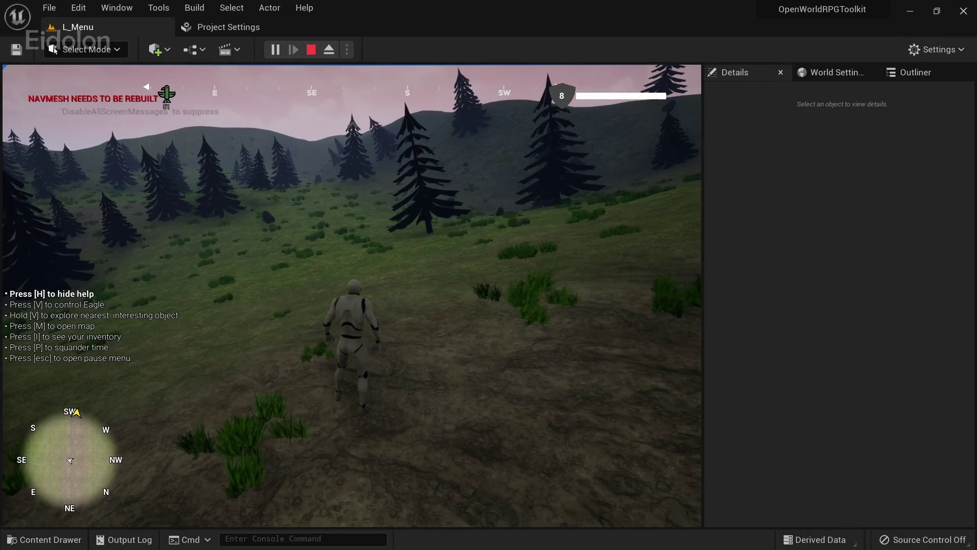
{"action": "key", "text": "F11"}
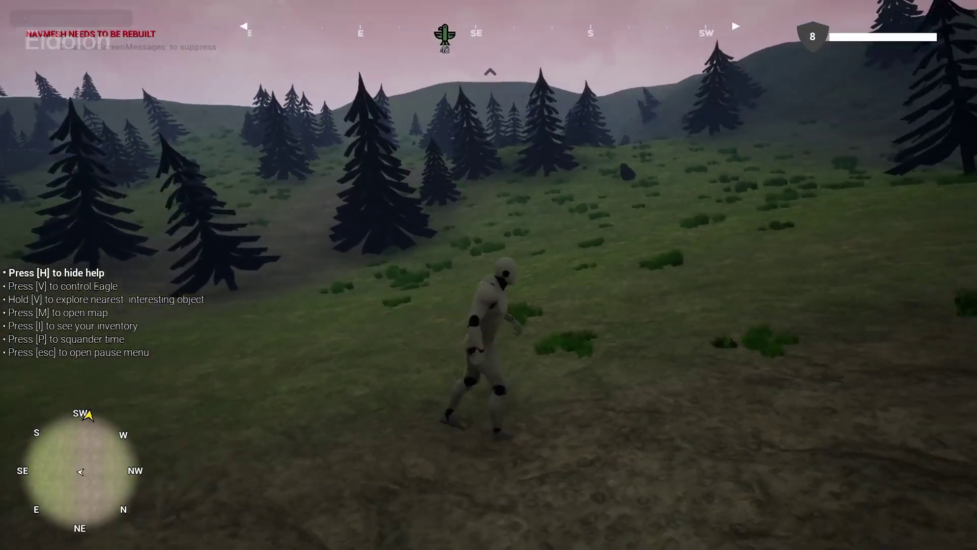
{"action": "key", "text": "w"}
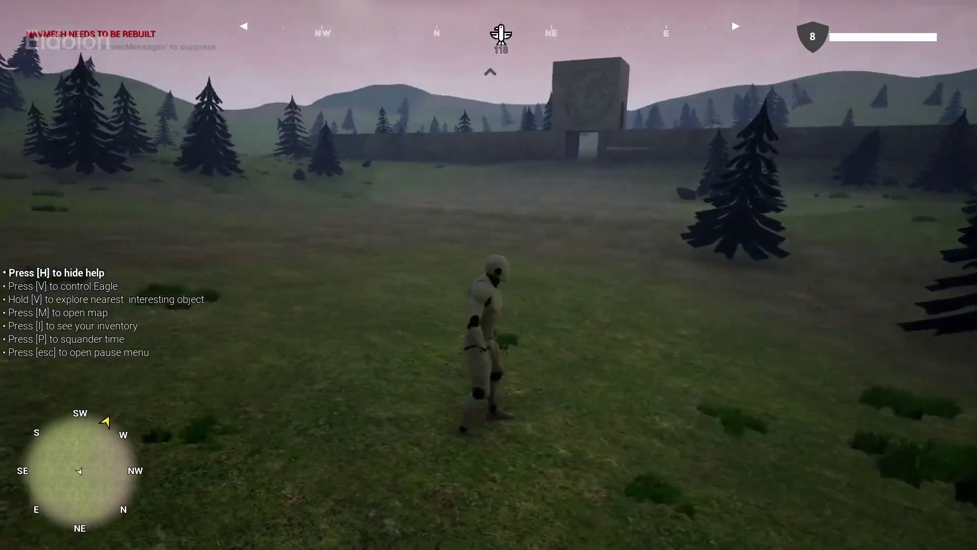
{"action": "key", "text": "w"}
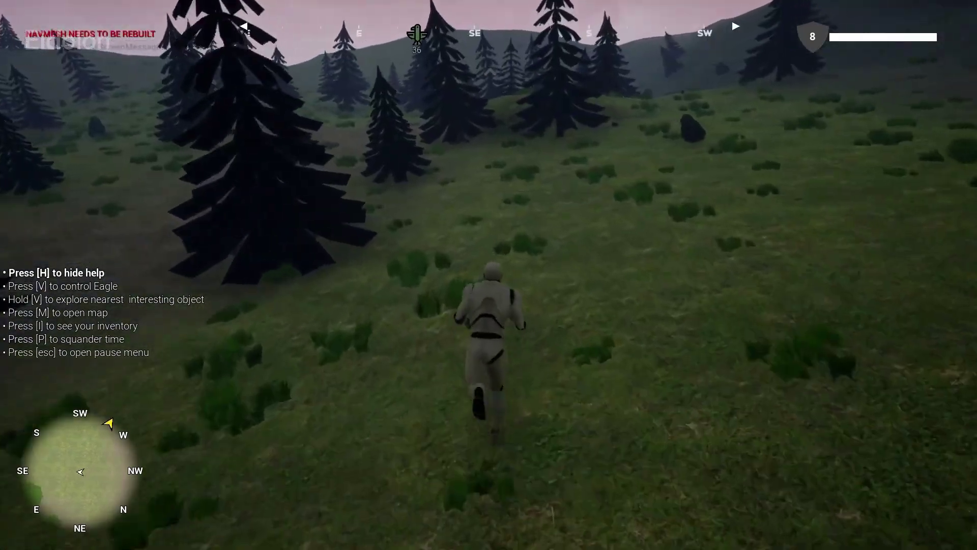
{"action": "key", "text": "a"}
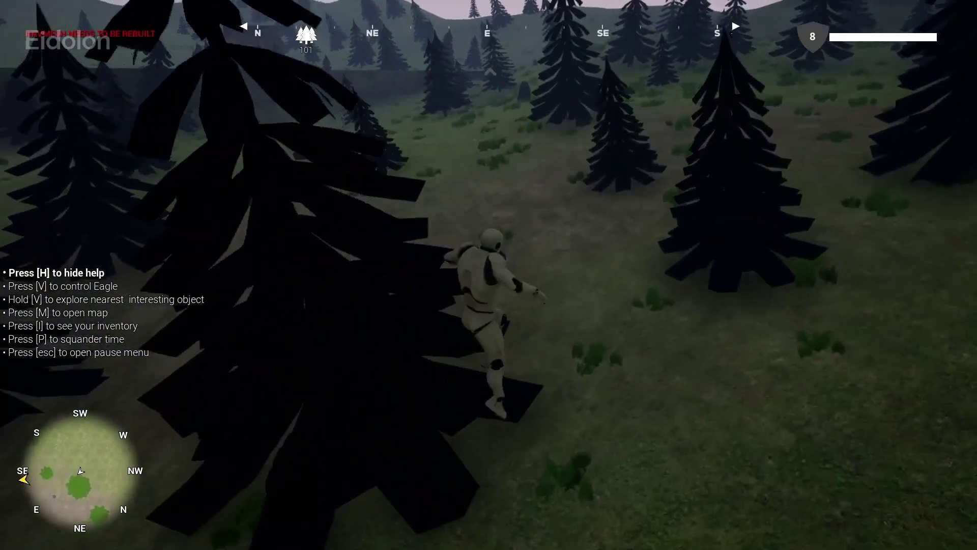
{"action": "key", "text": "w"}
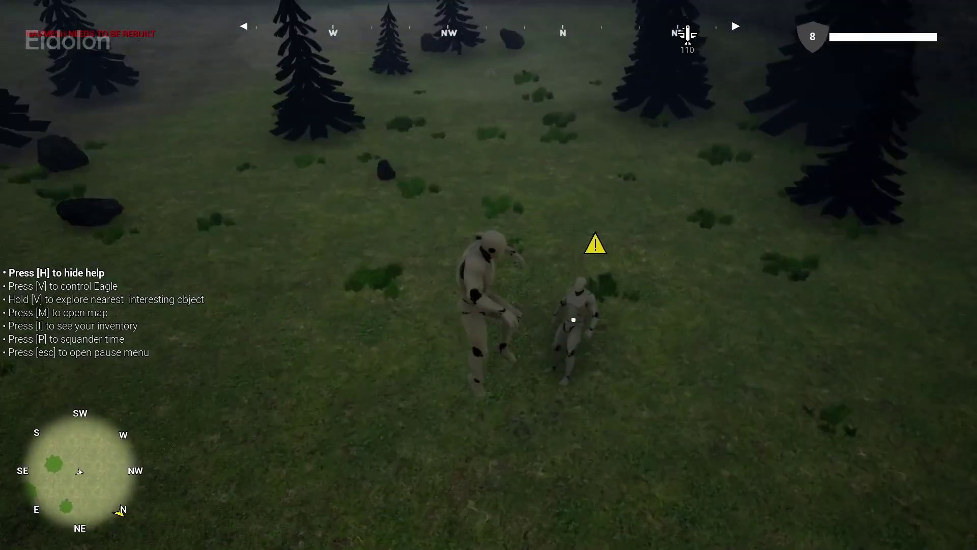
Follow the wandering NPC with the yellow marker and take its task.
{"action": "key", "text": "s"}
{"action": "key", "text": "w"}
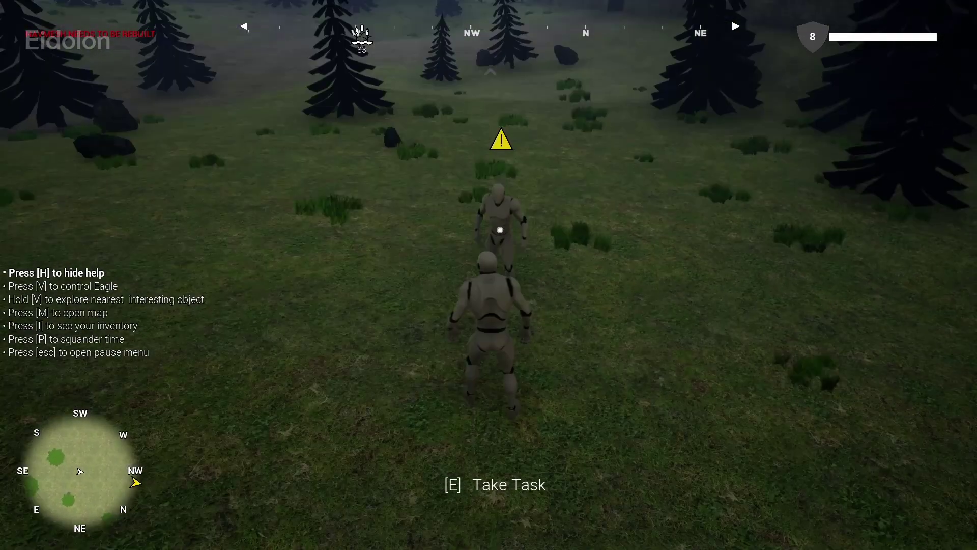
{"action": "key", "text": "d"}
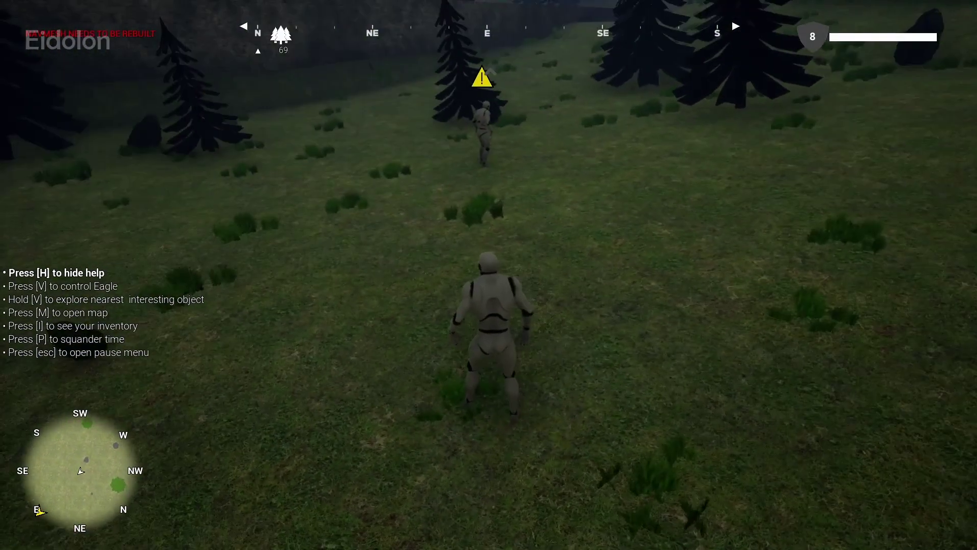
{"action": "key", "text": "w"}
{"action": "key", "text": "w"}
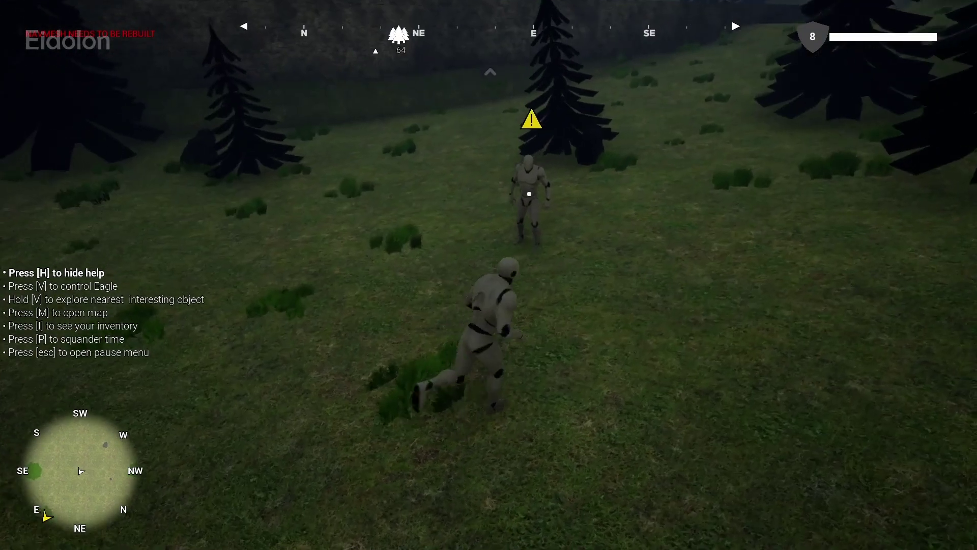
{"action": "key", "text": "e"}
{"action": "key", "text": "w"}
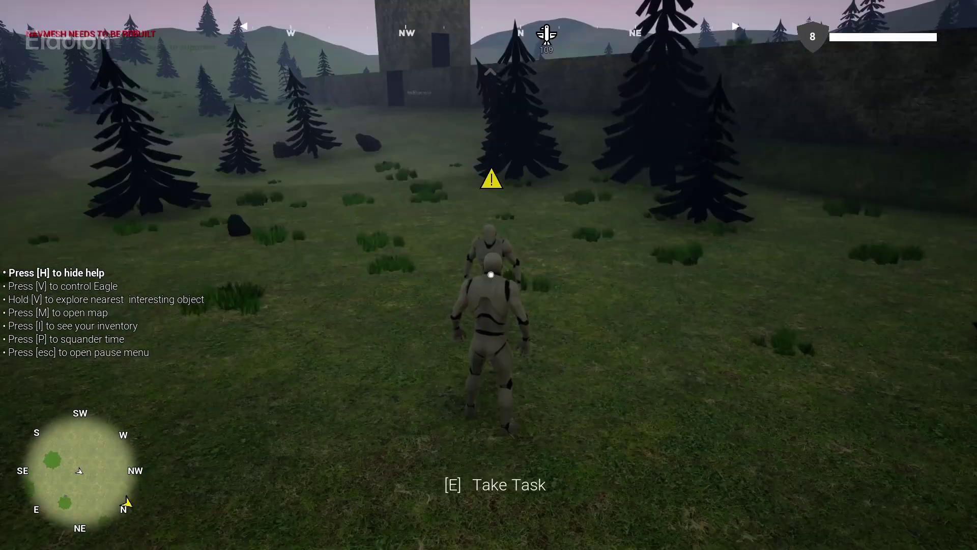
Run the character past the pine trees and uphill towards the yellow quest marker, and end the play session.
{"action": "key", "text": "w"}
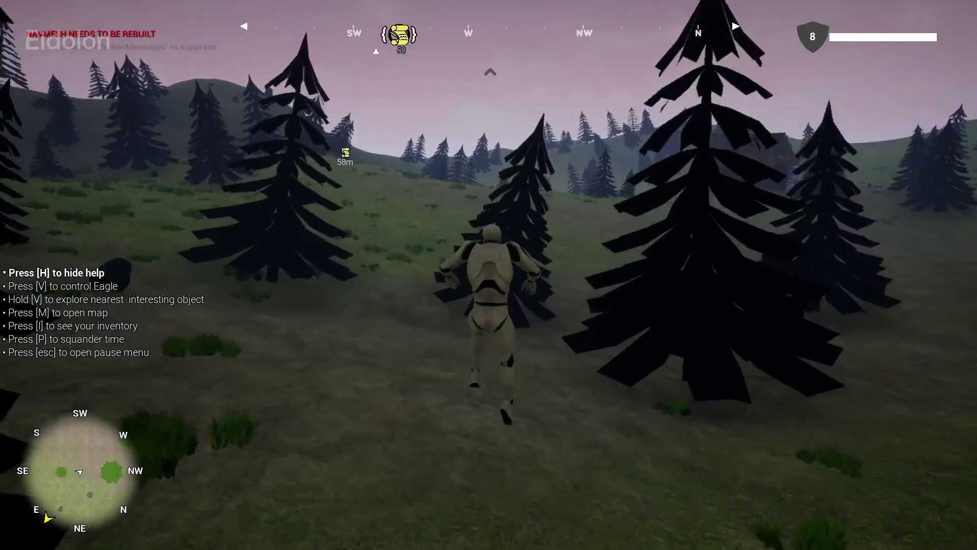
{"action": "key", "text": "w"}
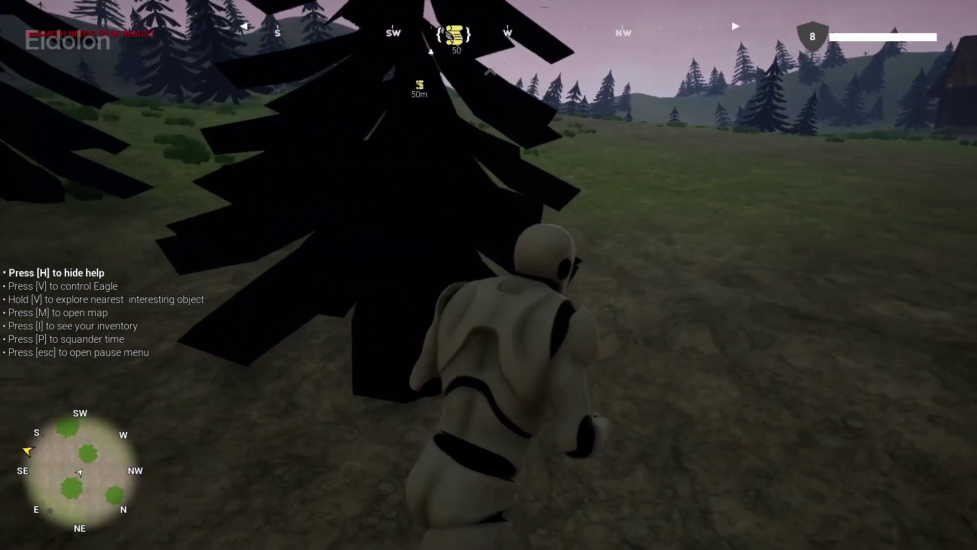
{"action": "key", "text": "w"}
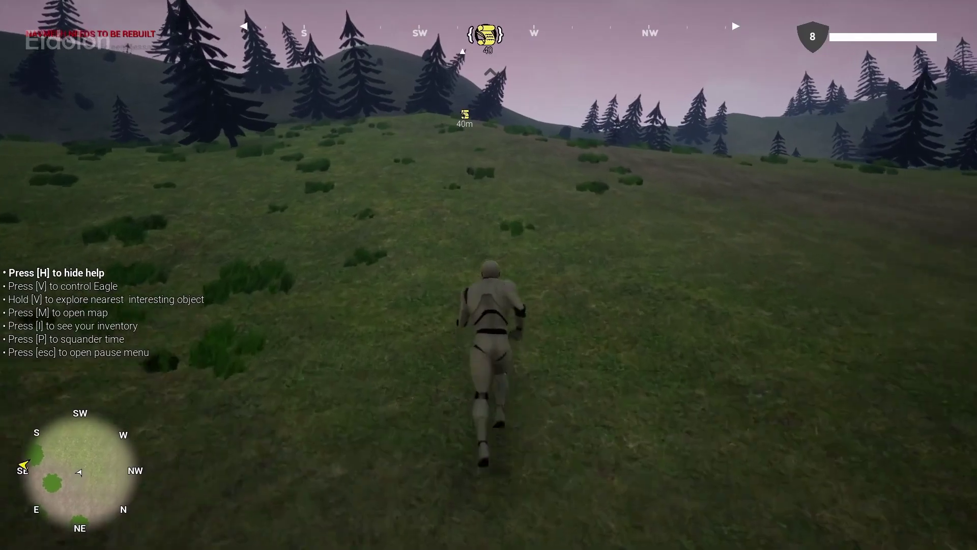
{"action": "key", "text": "w"}
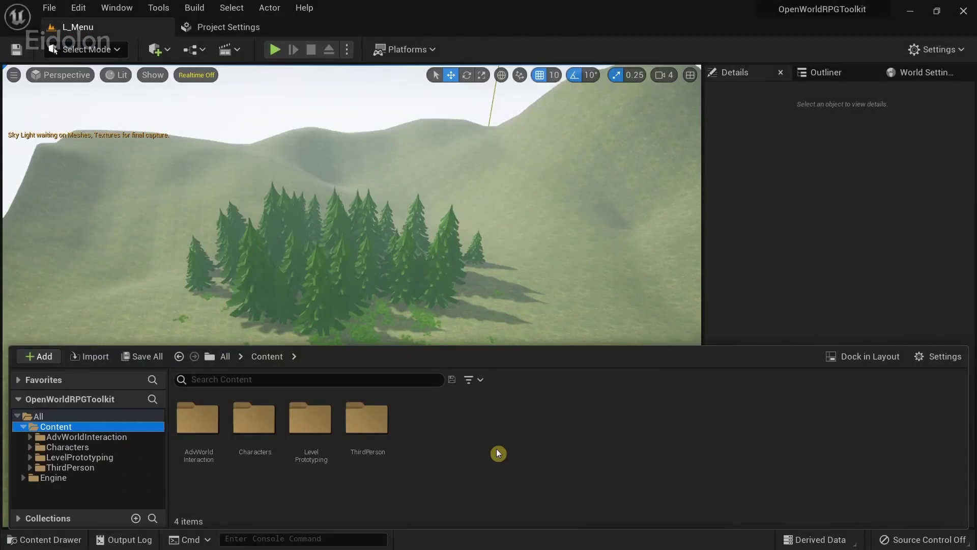
Create a new level from the Basic template and delete its floor.
{"action": "left_click", "coordinate": [50, 8]}
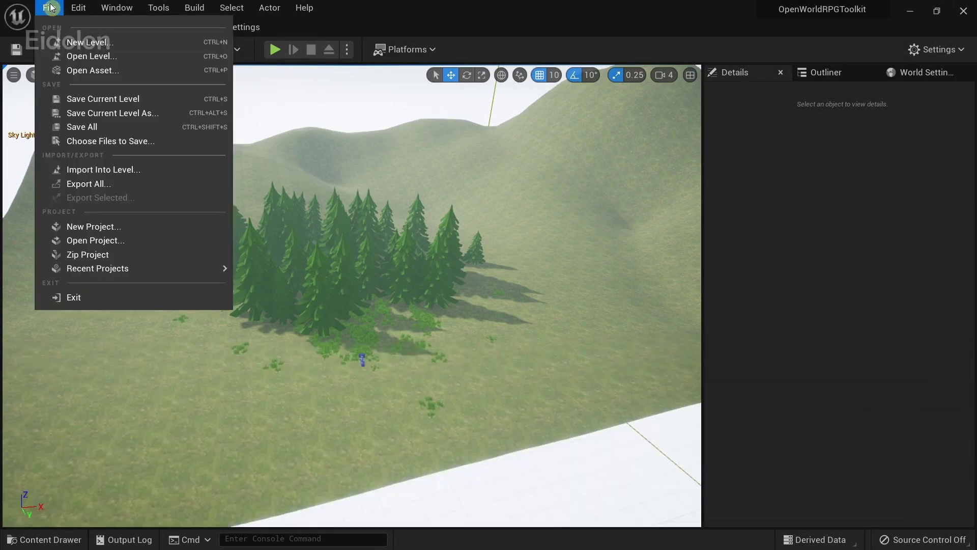
{"action": "left_click", "coordinate": [71, 41]}
{"action": "left_click", "coordinate": [481, 249]}
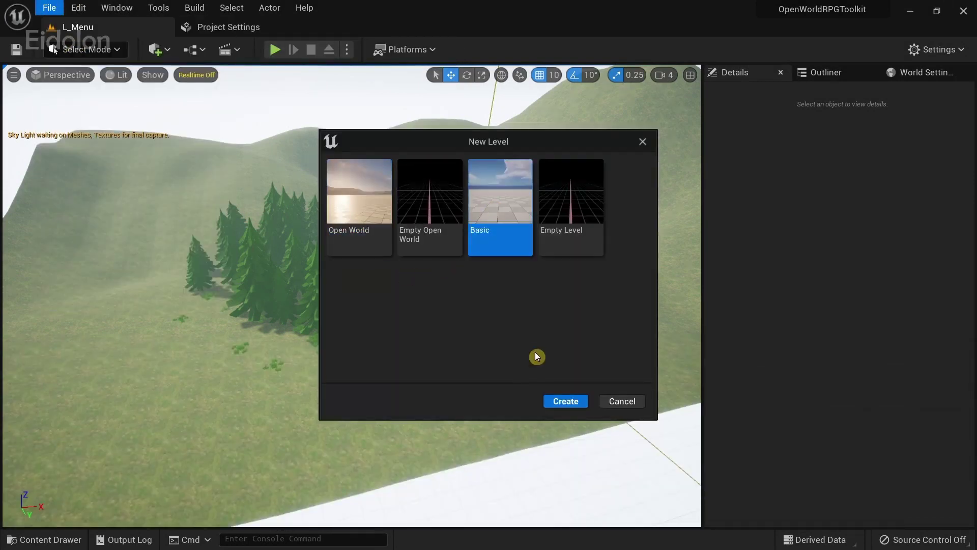
{"action": "left_click", "coordinate": [558, 401]}
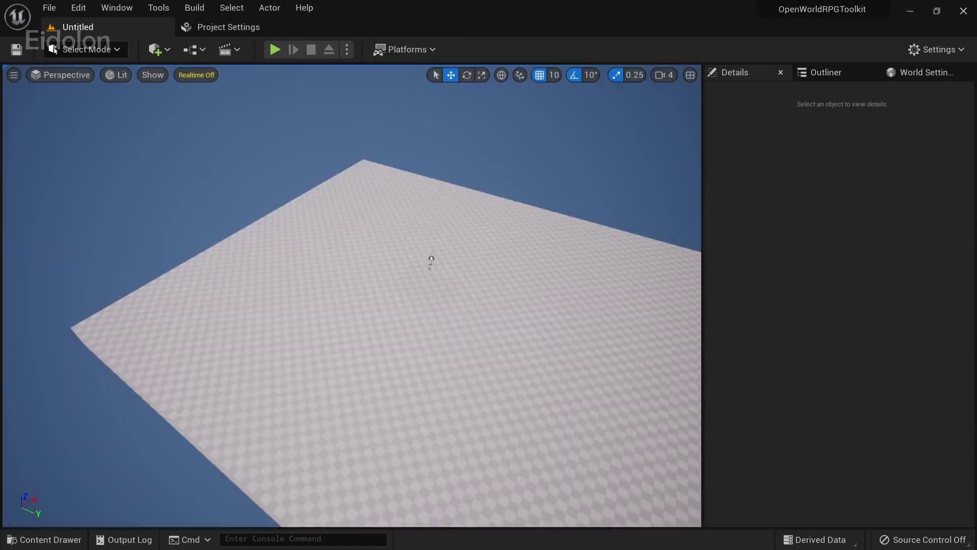
{"action": "left_click", "coordinate": [524, 258]}
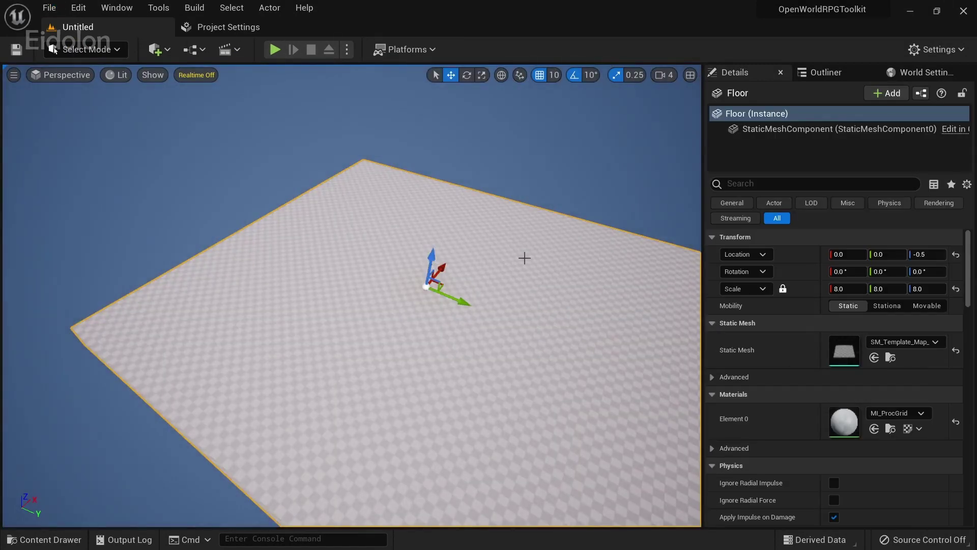
{"action": "key", "text": "Delete"}
Create a new landscape of 6 × 6 components with the M_LandscapeNew material.
{"action": "left_click", "coordinate": [79, 51]}
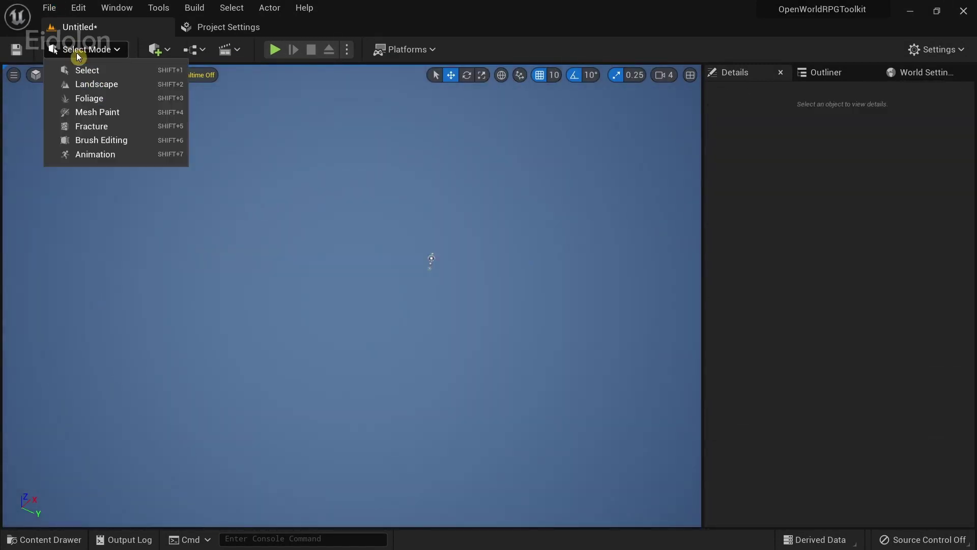
{"action": "left_click", "coordinate": [121, 85]}
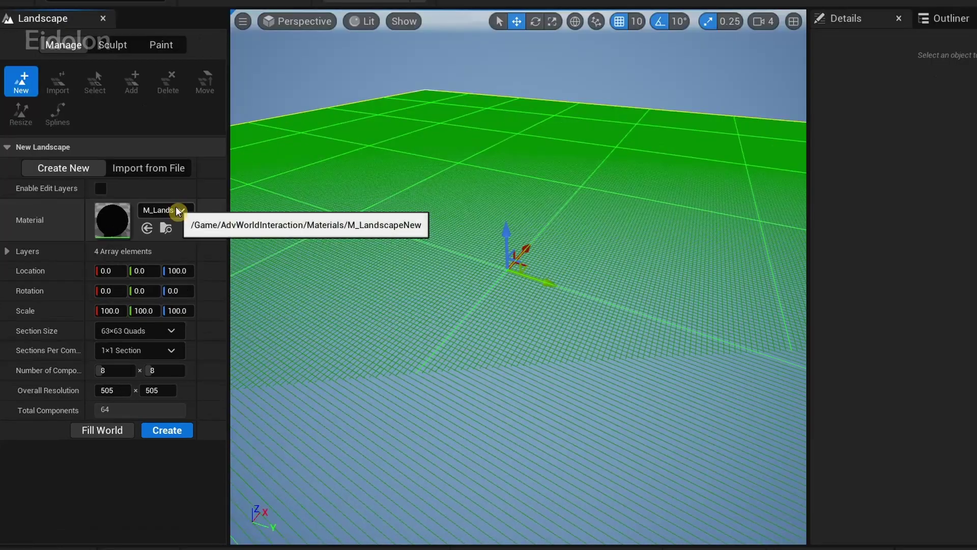
{"action": "left_click", "coordinate": [161, 237]}
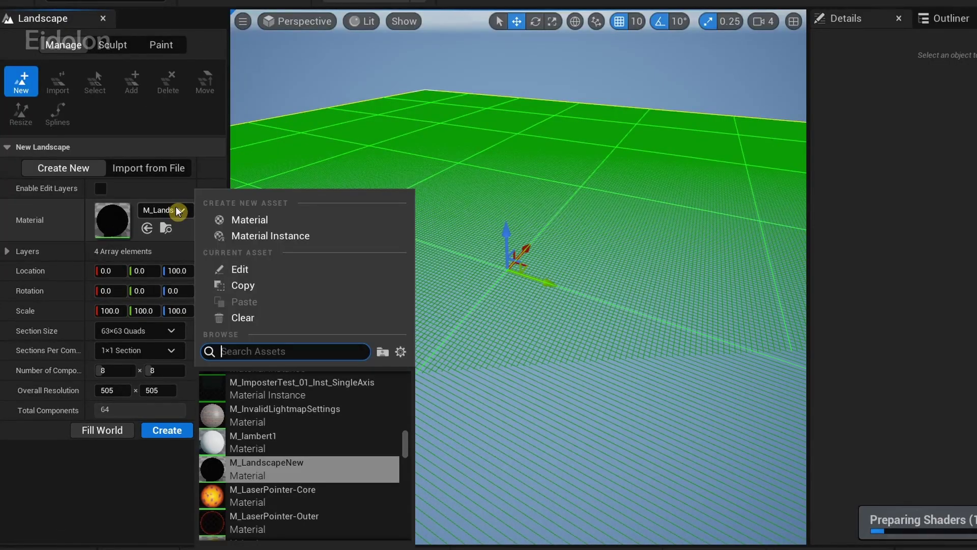
{"action": "type", "text": "land"}
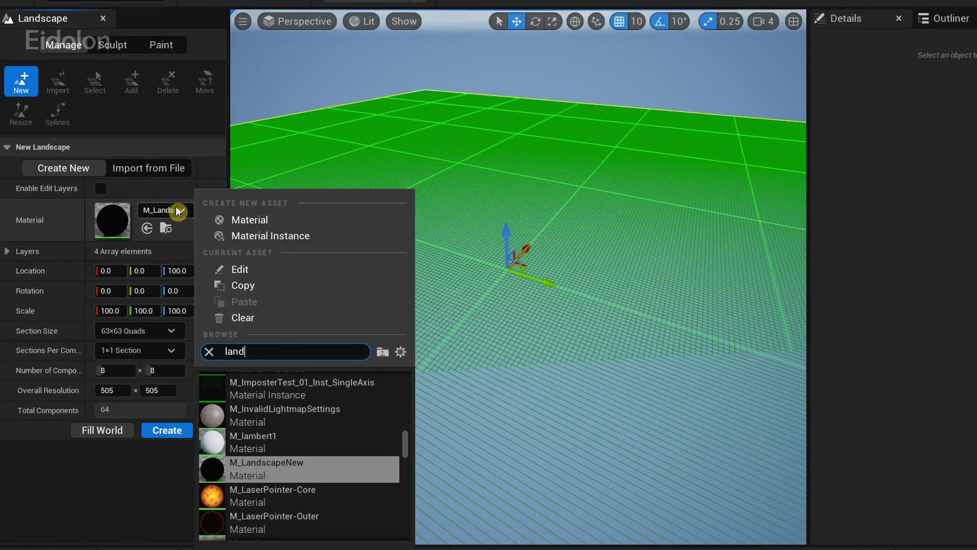
{"action": "left_click", "coordinate": [121, 370]}
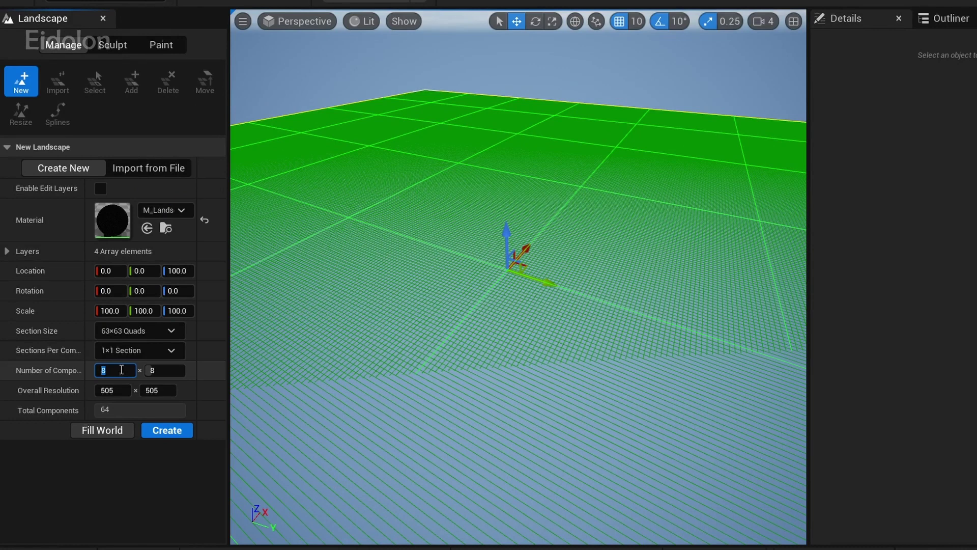
{"action": "key", "text": "Return"}
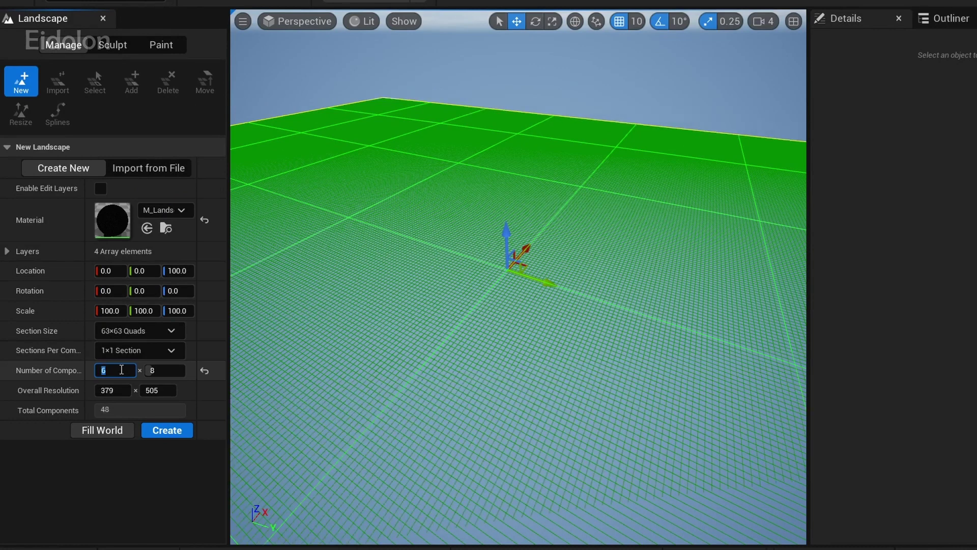
{"action": "key", "text": "Return"}
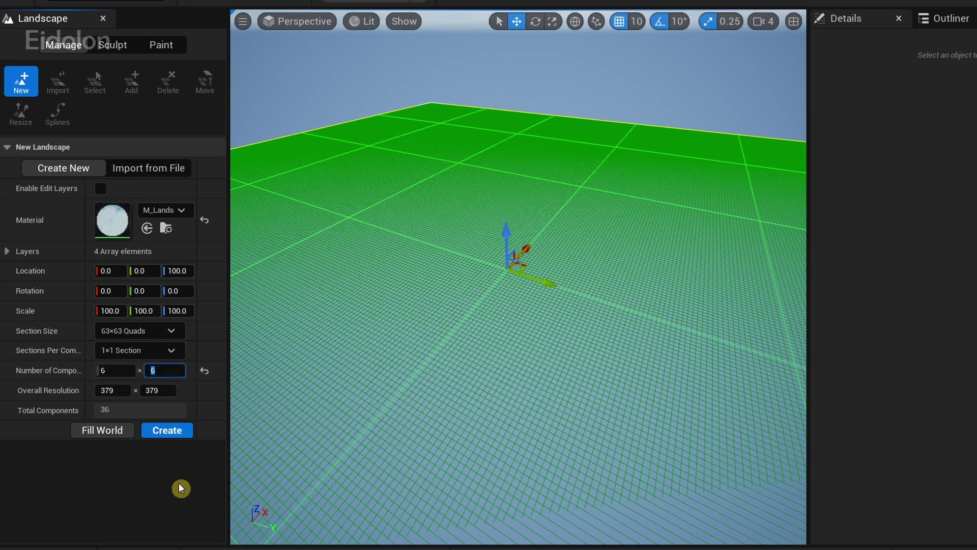
{"action": "left_click", "coordinate": [175, 432]}
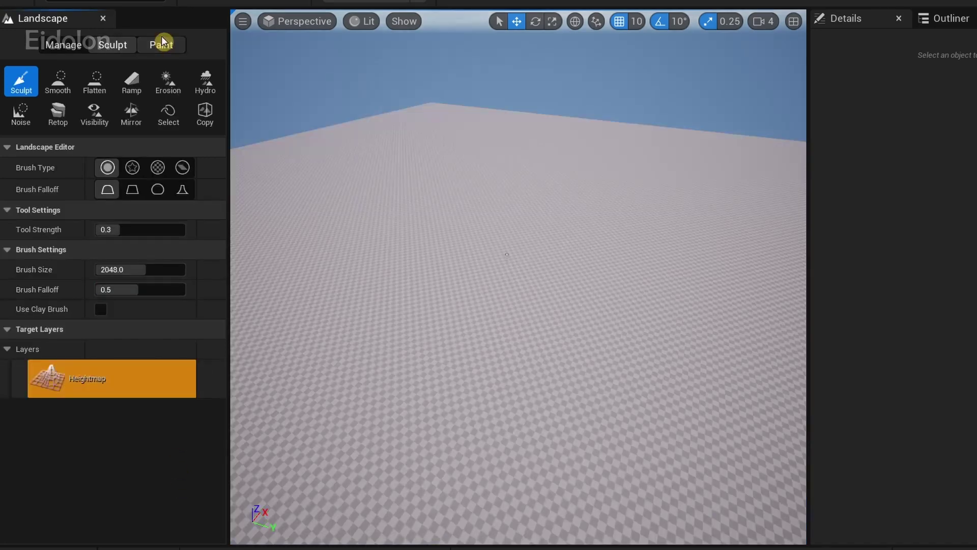
Assign layer info to the Dirt, GrassDry, GrassLush and Rock paint layers of the landscape.
{"action": "left_click", "coordinate": [161, 45]}
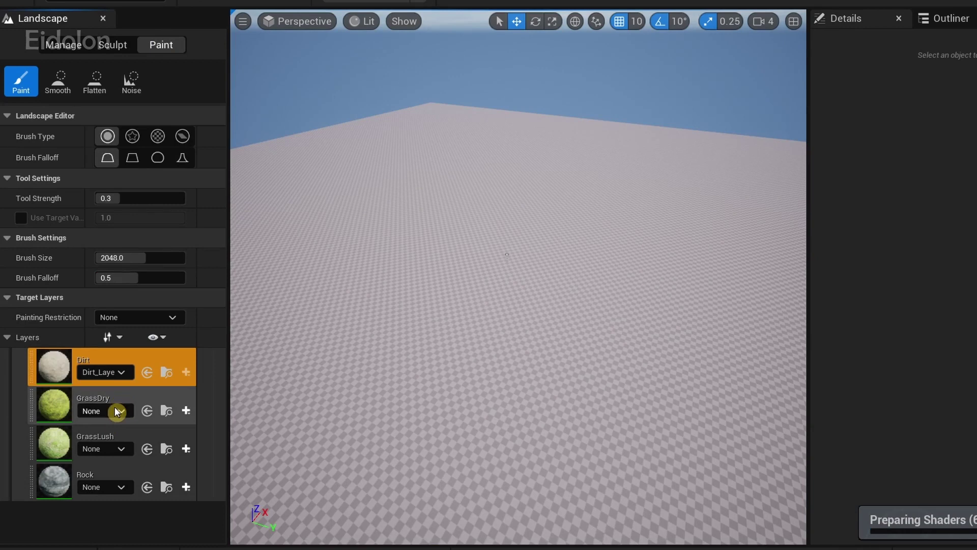
{"action": "left_click", "coordinate": [120, 407]}
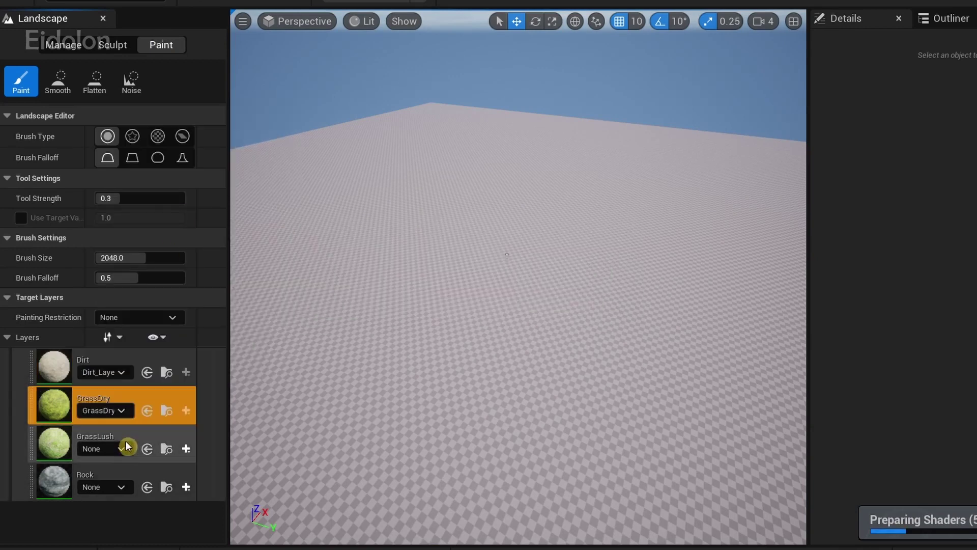
{"action": "left_click", "coordinate": [117, 449]}
{"action": "left_click", "coordinate": [170, 261]}
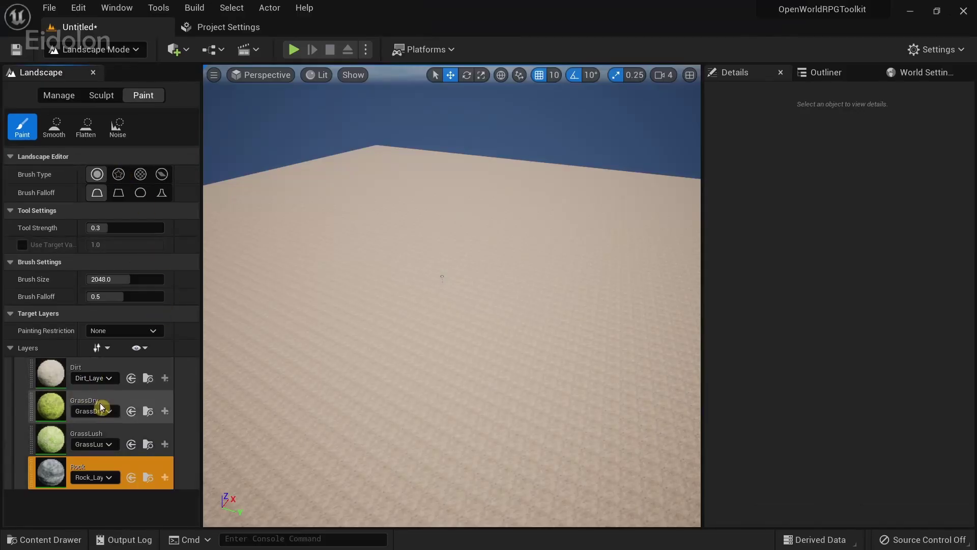
Paint GrassDry and GrassLush patches across the landscape and roughen its surface with the Noise sculpting tool.
{"action": "left_click", "coordinate": [101, 407]}
{"action": "mouse_move", "coordinate": [300, 305]}
{"action": "right_mouse_down"}
{"action": "mouse_move", "coordinate": [298, 356]}
{"action": "mouse_move", "coordinate": [277, 318]}
{"action": "mouse_move", "coordinate": [253, 310]}
{"action": "right_mouse_up"}
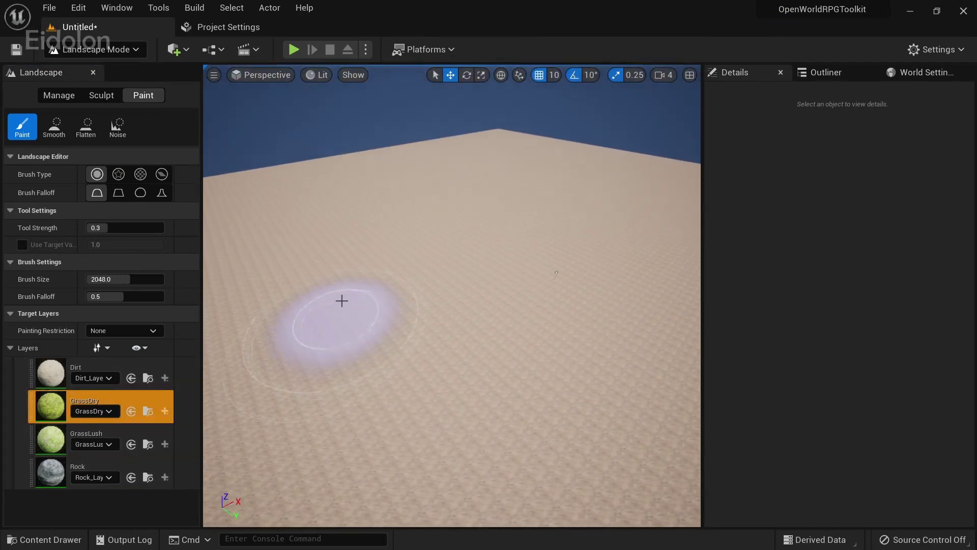
{"action": "left_click_drag", "start_coordinate": [330, 293], "coordinate": [351, 336]}
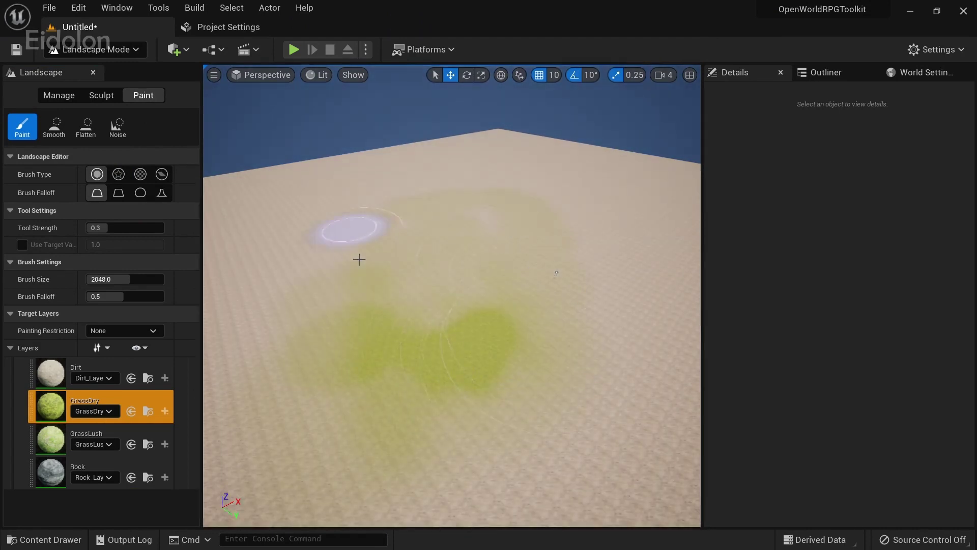
{"action": "mouse_move", "coordinate": [386, 276]}
{"action": "left_mouse_down"}
{"action": "mouse_move", "coordinate": [347, 308]}
{"action": "mouse_move", "coordinate": [290, 245]}
{"action": "mouse_move", "coordinate": [289, 306]}
{"action": "mouse_move", "coordinate": [418, 346]}
{"action": "left_mouse_up"}
{"action": "mouse_move", "coordinate": [418, 346]}
{"action": "right_mouse_down"}
{"action": "mouse_move", "coordinate": [450, 392]}
{"action": "mouse_move", "coordinate": [427, 356]}
{"action": "mouse_move", "coordinate": [432, 337]}
{"action": "right_mouse_up"}
{"action": "scroll", "coordinate": [450, 326], "scroll_direction": "up", "scroll_amount": 2}
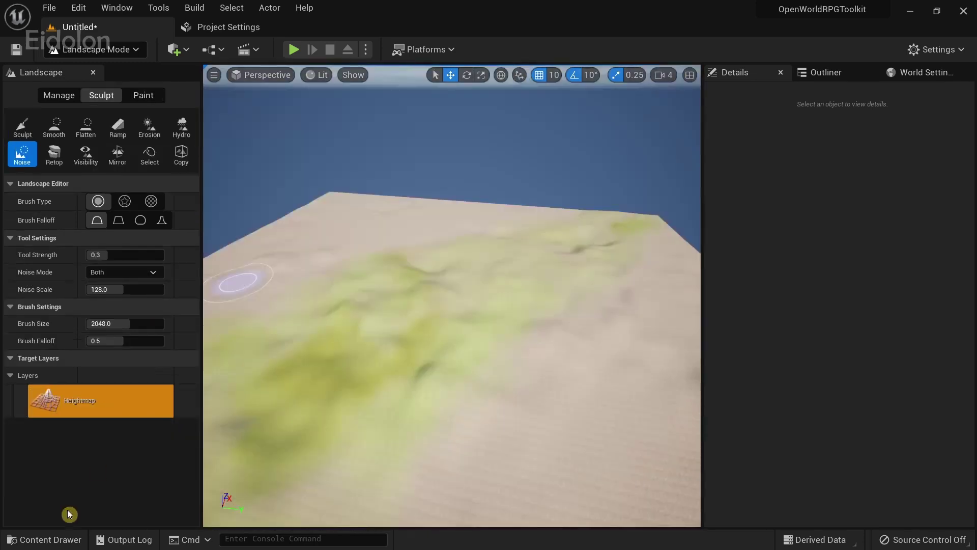
Return to Selection mode and place the SM_Cylinder, SM_QuarterCylinder and SM_Ramp prototype meshes on the landscape, scaling the quarter cylinder to 30.
{"action": "left_click", "coordinate": [135, 50]}
{"action": "left_click", "coordinate": [124, 68]}
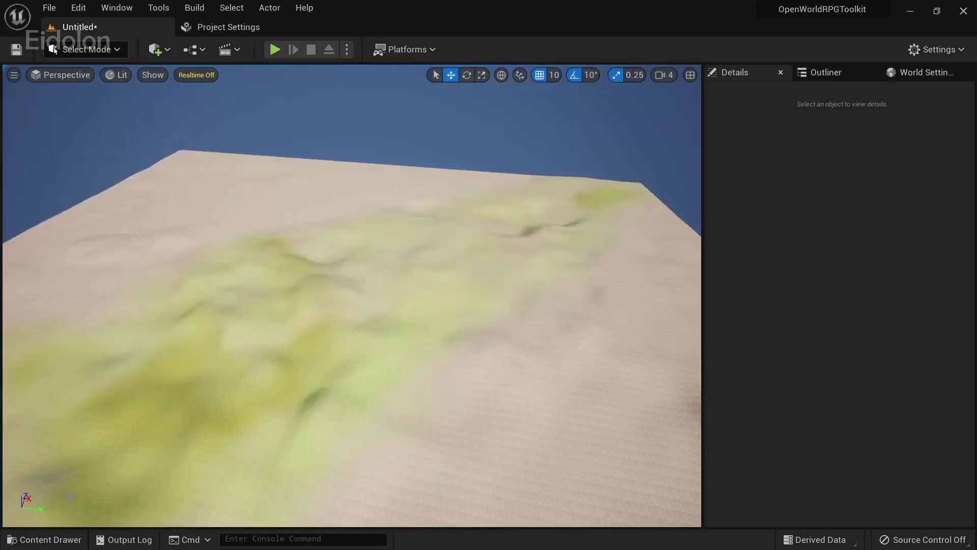
{"action": "left_click", "coordinate": [50, 541]}
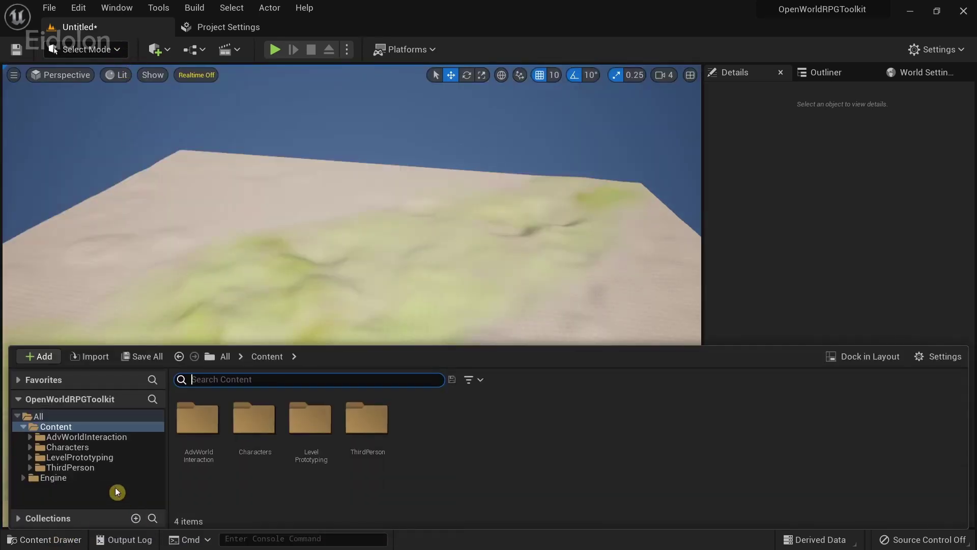
{"action": "left_click", "coordinate": [99, 468]}
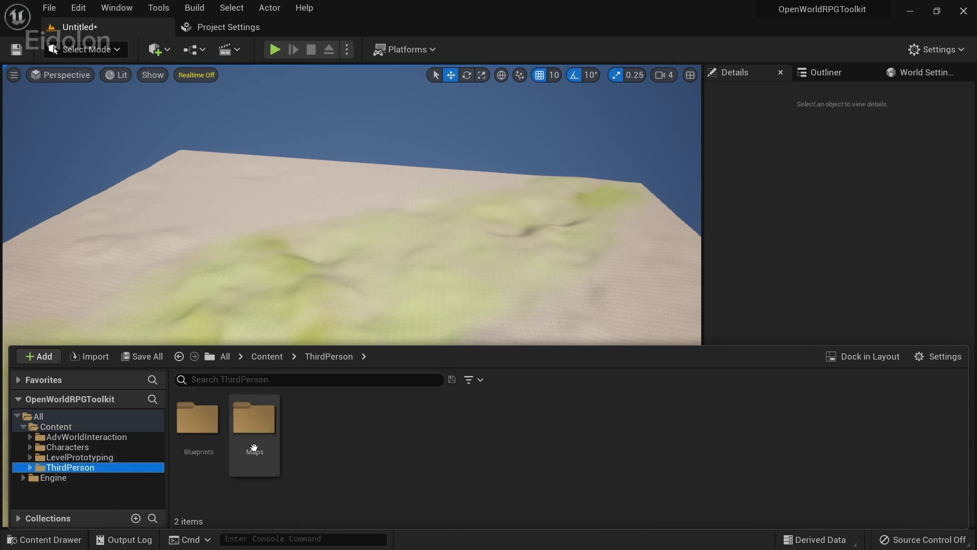
{"action": "left_click", "coordinate": [100, 458]}
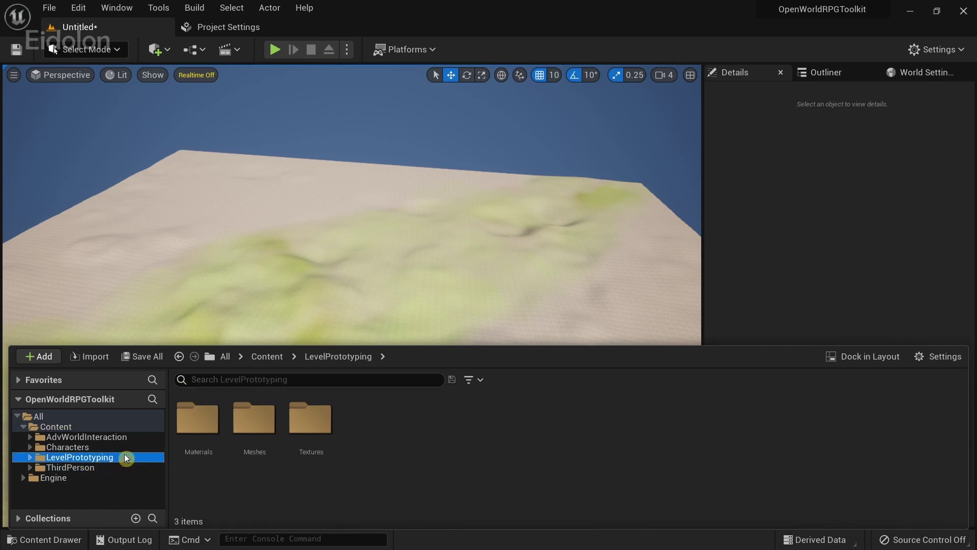
{"action": "double_click", "coordinate": [256, 430]}
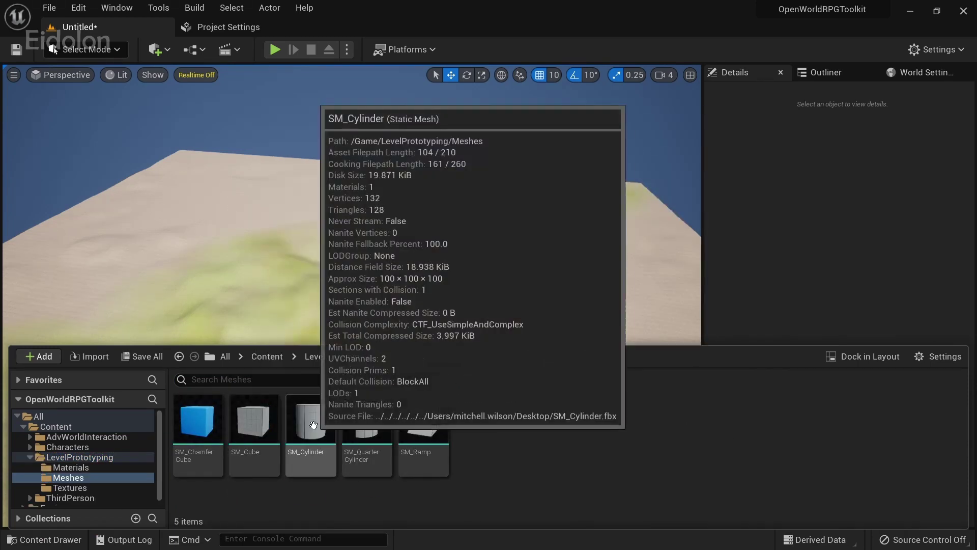
{"action": "left_click_drag", "start_coordinate": [313, 426], "coordinate": [595, 222]}
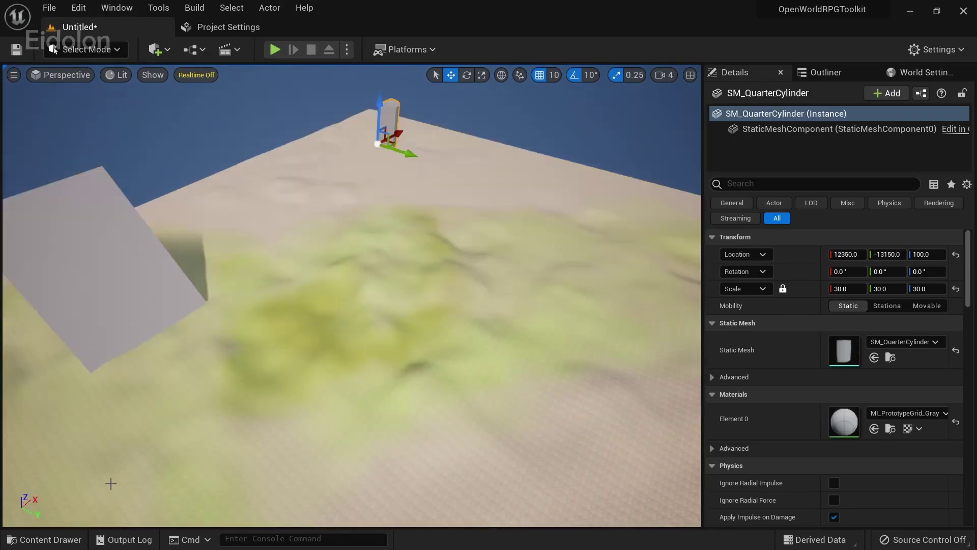
Find the BP_MapTargetPoint blueprint in the AdvWorldInteraction folder and place it on the landscape.
{"action": "left_click", "coordinate": [70, 539]}
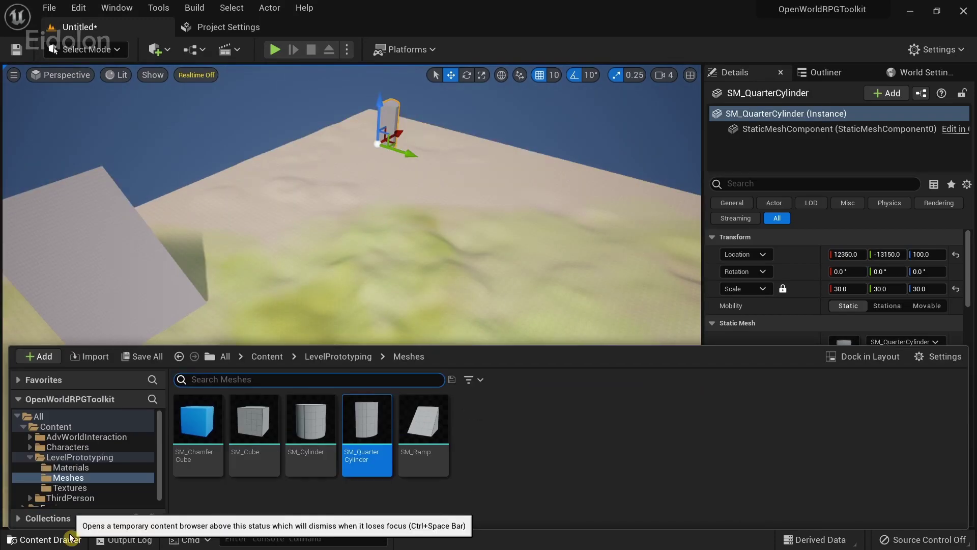
{"action": "left_click", "coordinate": [32, 458]}
{"action": "left_click", "coordinate": [86, 437]}
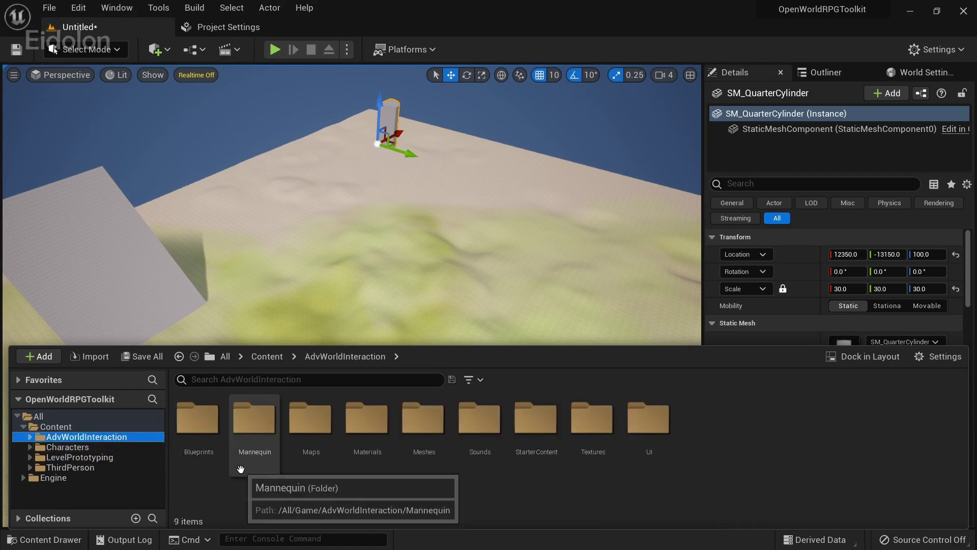
{"action": "left_click", "coordinate": [267, 380]}
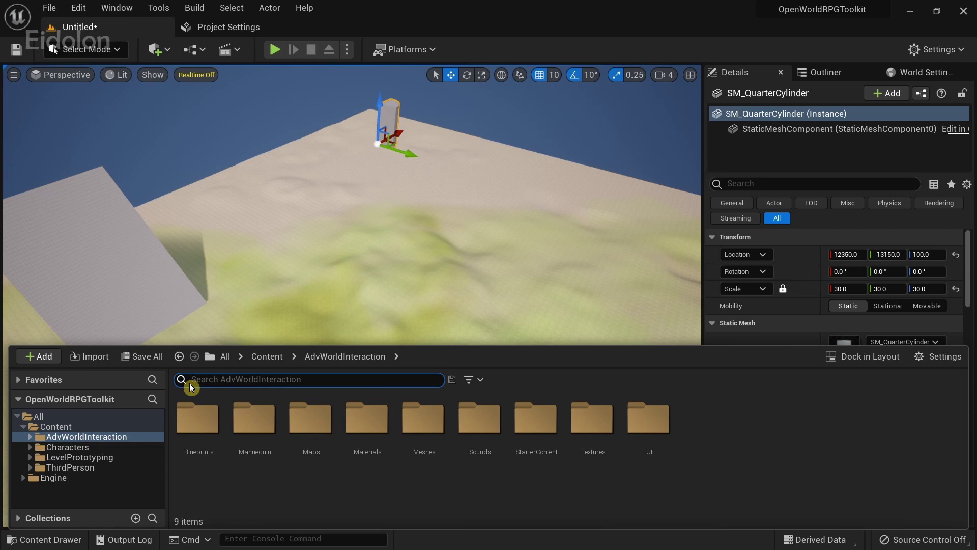
{"action": "type", "text": "maptarg"}
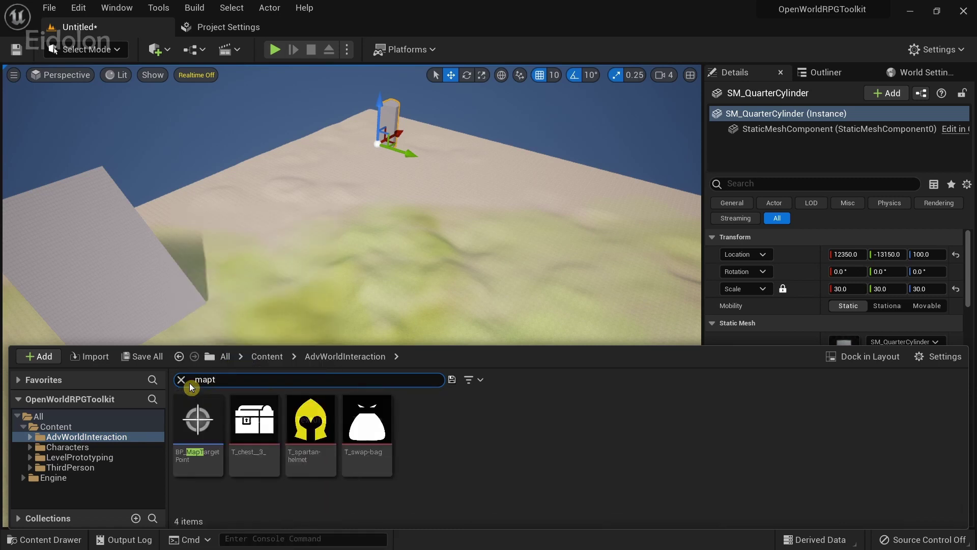
{"action": "left_click", "coordinate": [192, 430]}
{"action": "left_click_drag", "start_coordinate": [192, 430], "coordinate": [447, 259]}
{"action": "right_click_drag", "start_coordinate": [432, 293], "coordinate": [471, 305]}
Switch the viewport to the Top orthographic view of the landscape.
{"action": "left_click", "coordinate": [76, 75]}
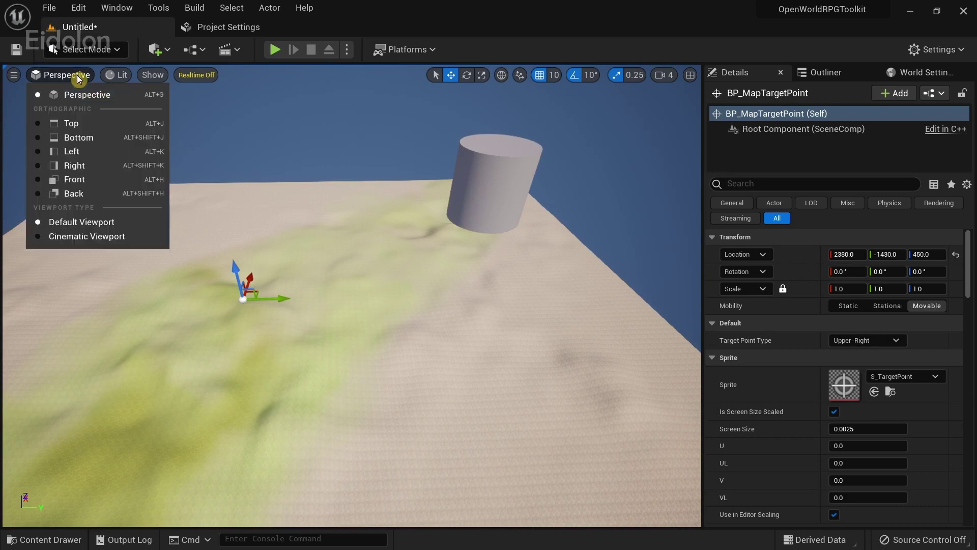
{"action": "left_click", "coordinate": [96, 124]}
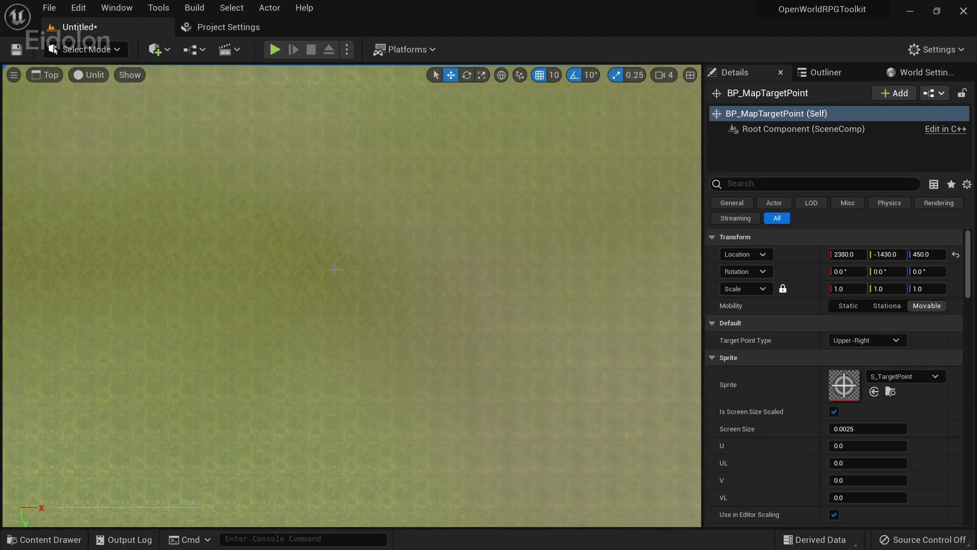
{"action": "scroll", "coordinate": [333, 268], "scroll_direction": "down", "scroll_amount": 6}
{"action": "right_click_drag", "start_coordinate": [489, 177], "coordinate": [448, 245]}
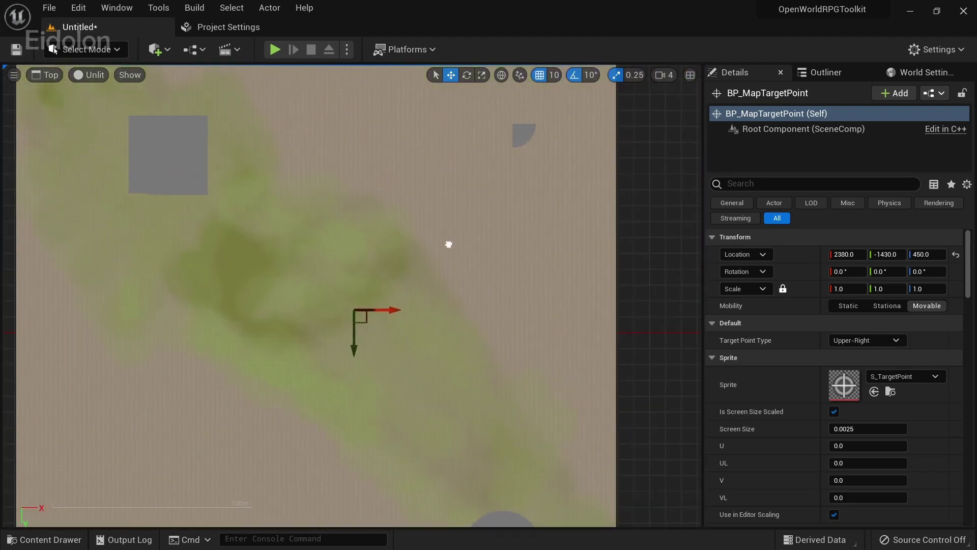
{"action": "left_click", "coordinate": [82, 65]}
{"action": "left_click", "coordinate": [93, 77]}
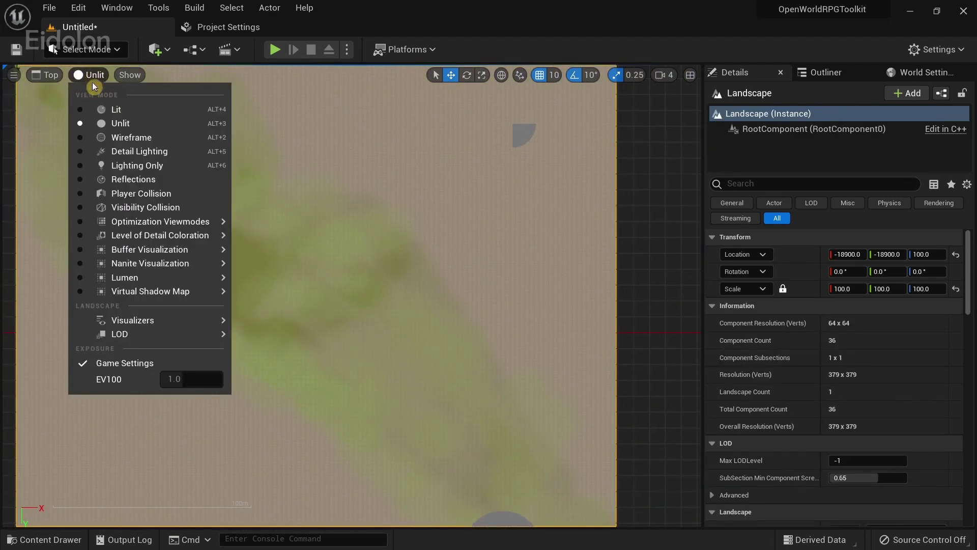
{"action": "left_click", "coordinate": [90, 74]}
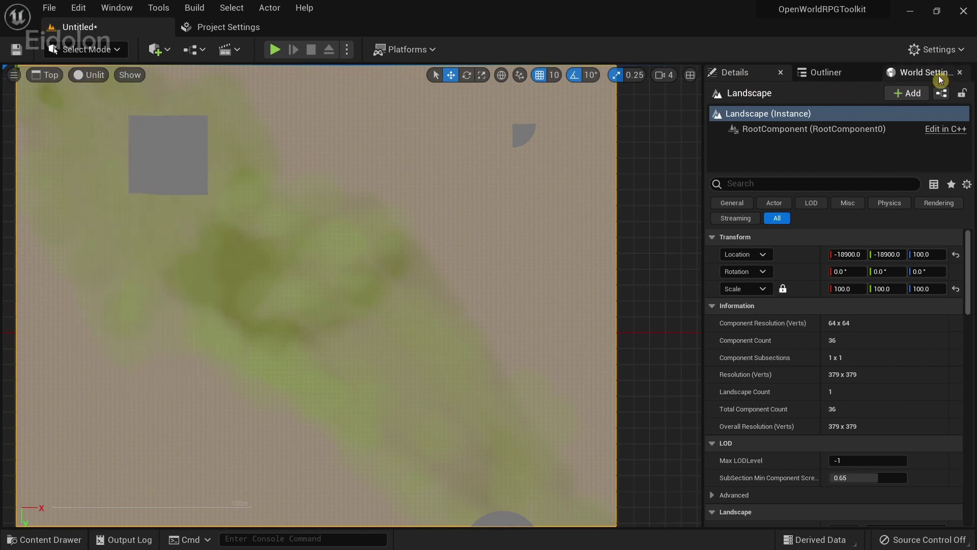
{"action": "left_click", "coordinate": [813, 77]}
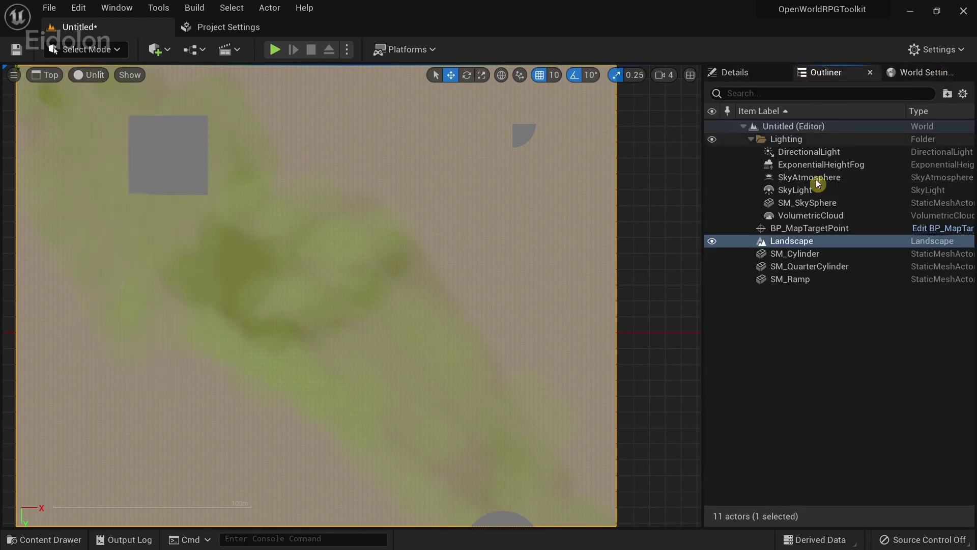
{"action": "left_click", "coordinate": [815, 229]}
{"action": "left_click", "coordinate": [725, 72]}
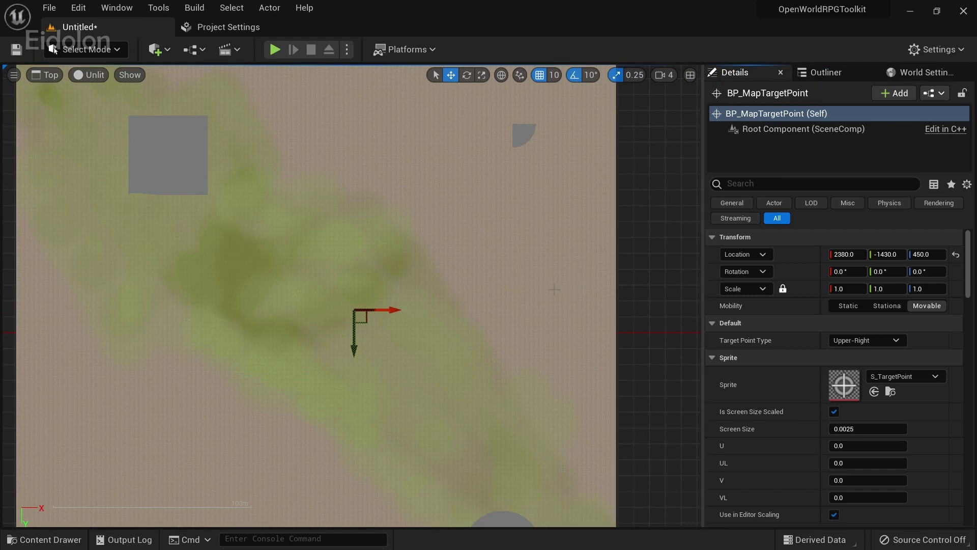
Move BP_MapTargetPoint to the upper-right corner of the landscape.
{"action": "right_click_drag", "start_coordinate": [370, 301], "coordinate": [294, 326]}
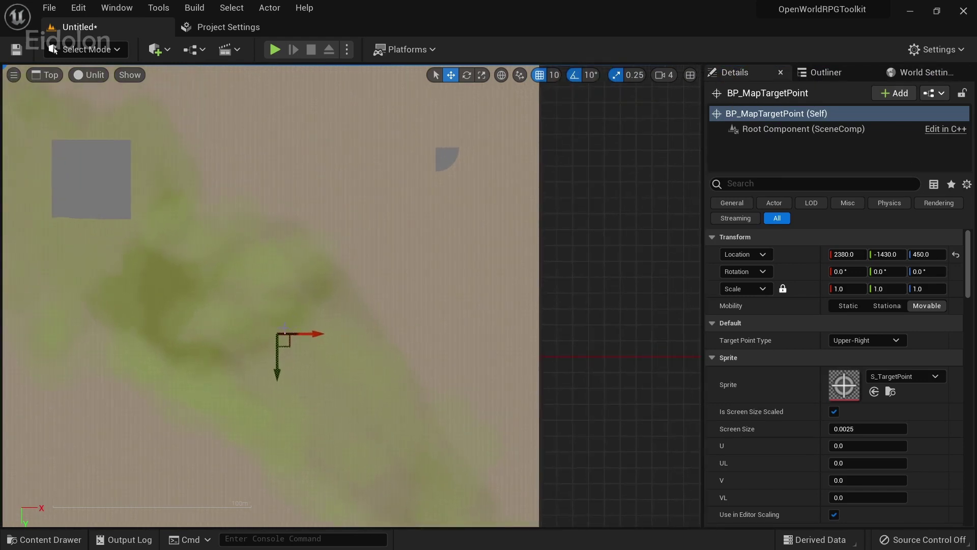
{"action": "right_click_drag", "start_coordinate": [427, 272], "coordinate": [404, 328]}
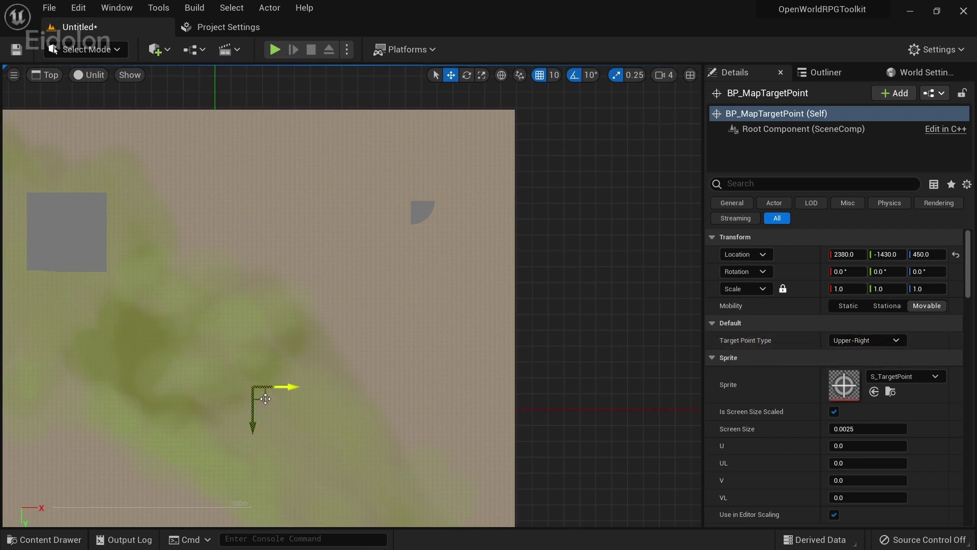
{"action": "left_click_drag", "start_coordinate": [282, 384], "coordinate": [413, 240]}
{"action": "left_click_drag", "start_coordinate": [497, 148], "coordinate": [519, 118]}
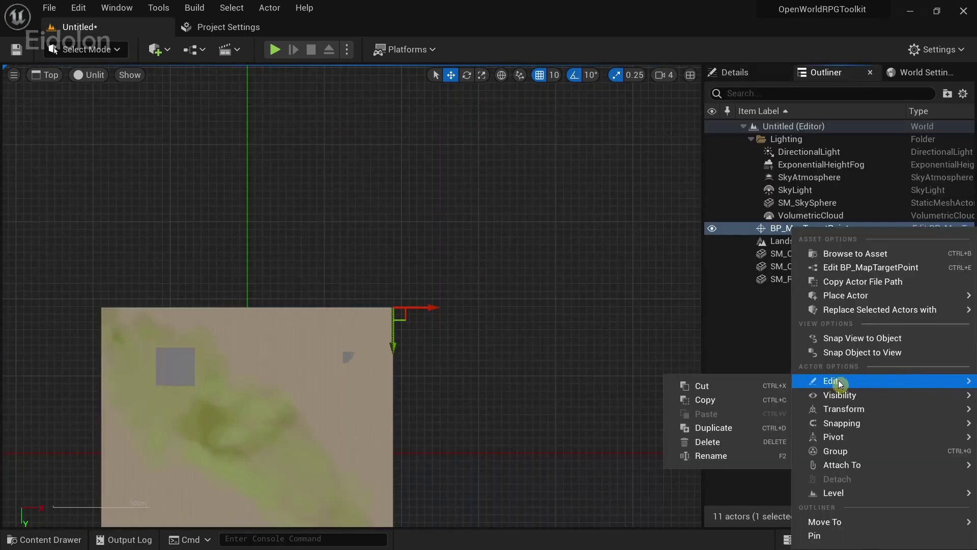
Duplicate the map target point and set the copy's Target Point Type to Lower-left.
{"action": "left_click", "coordinate": [773, 428]}
{"action": "left_click_drag", "start_coordinate": [403, 323], "coordinate": [391, 333]}
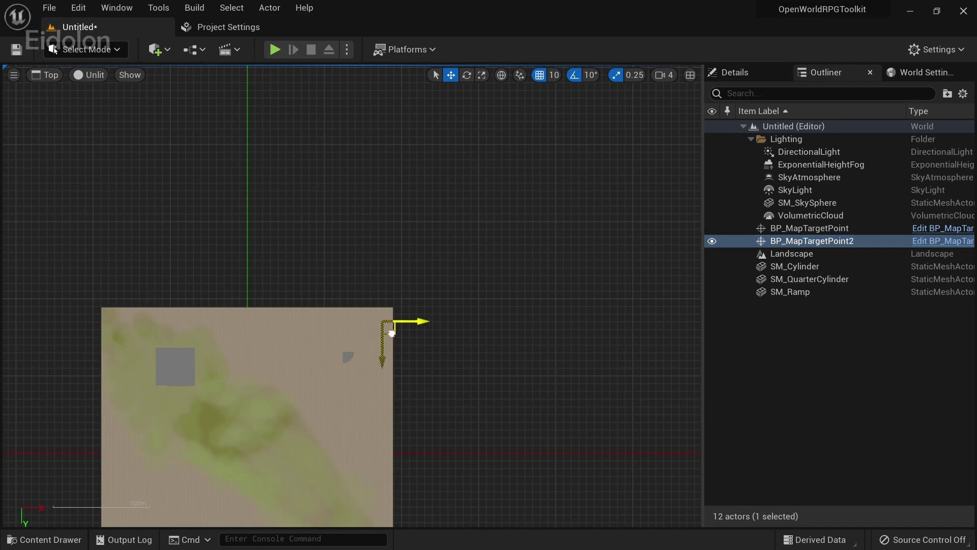
{"action": "left_click", "coordinate": [729, 73]}
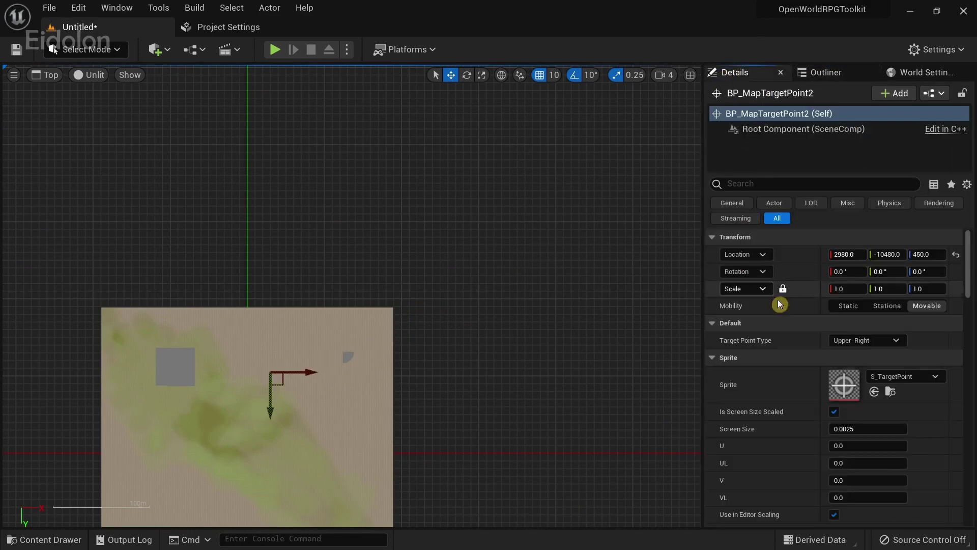
{"action": "left_click", "coordinate": [866, 340]}
{"action": "left_click", "coordinate": [867, 358]}
Move the duplicated target point to the landscape's lower-left corner, at about X -18870, Y 18870.
{"action": "right_click_drag", "start_coordinate": [339, 405], "coordinate": [453, 261]}
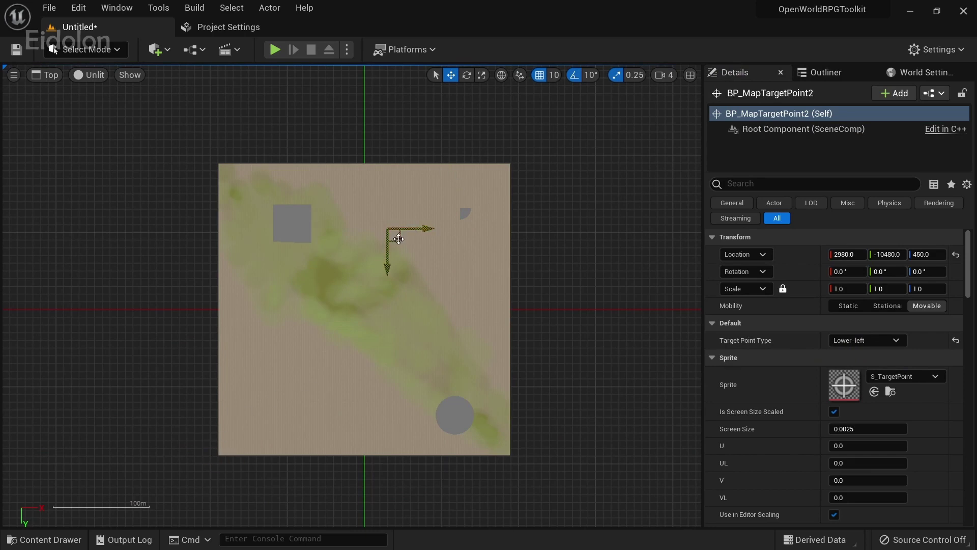
{"action": "left_click_drag", "start_coordinate": [399, 239], "coordinate": [249, 439]}
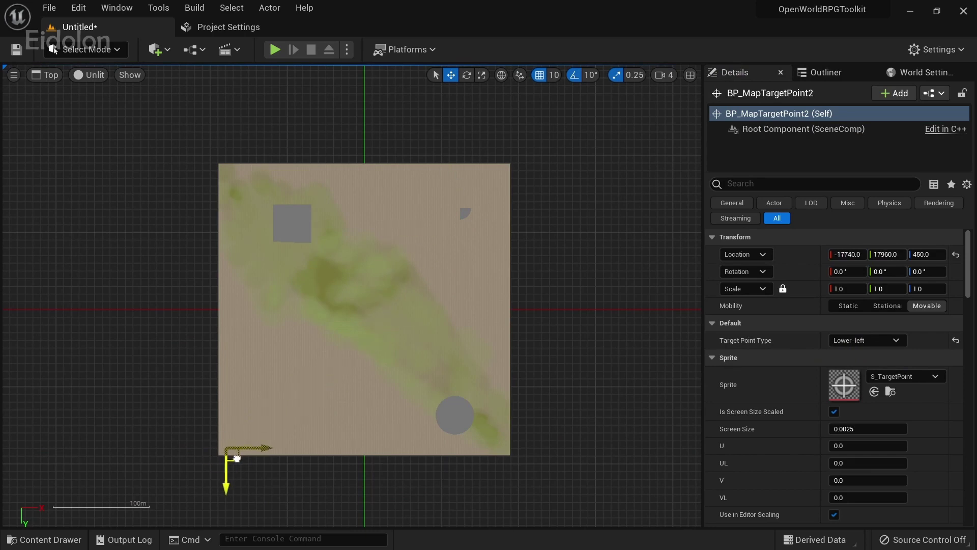
{"action": "scroll", "coordinate": [238, 469], "scroll_direction": "up", "scroll_amount": 6}
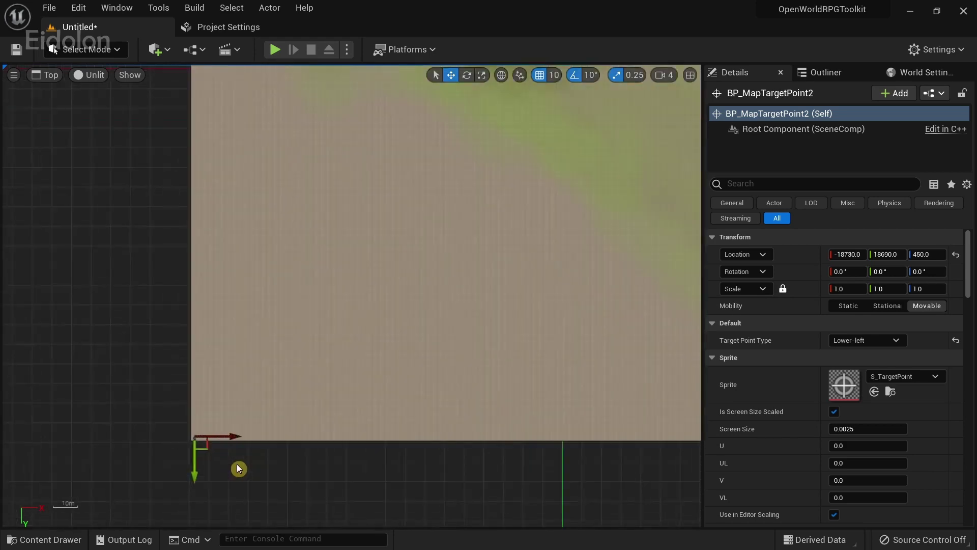
{"action": "left_click_drag", "start_coordinate": [106, 386], "coordinate": [98, 394]}
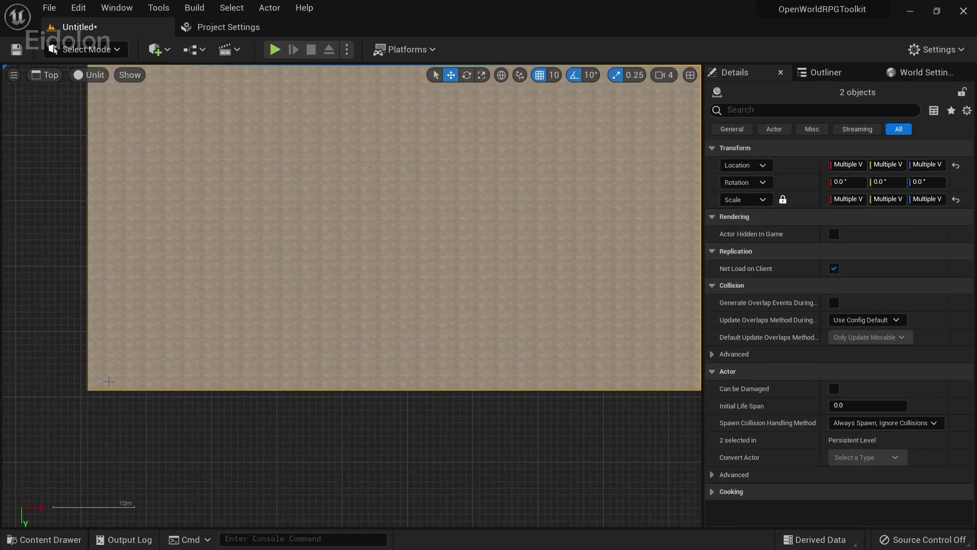
{"action": "left_click", "coordinate": [825, 75]}
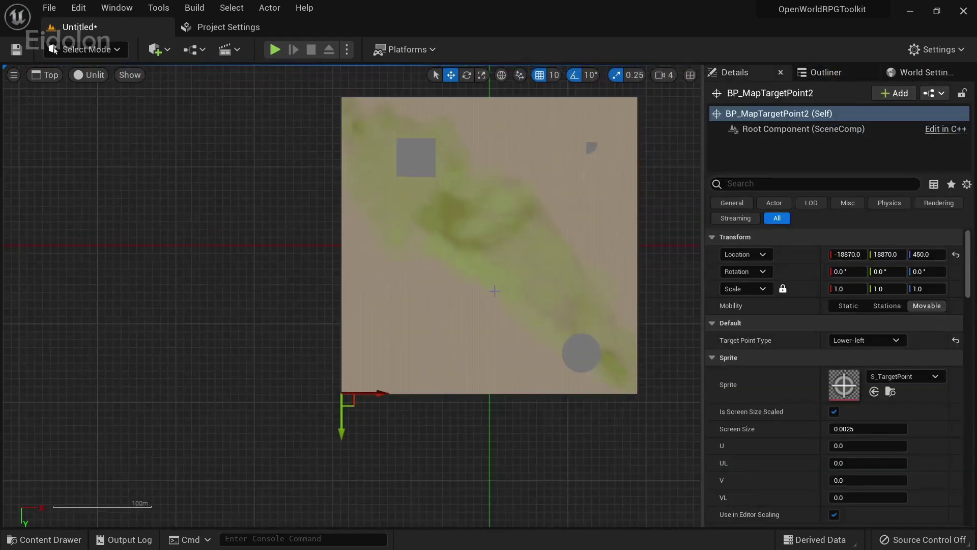
Return the viewport to the perspective view of the landscape.
{"action": "right_click_drag", "start_coordinate": [495, 290], "coordinate": [522, 273]}
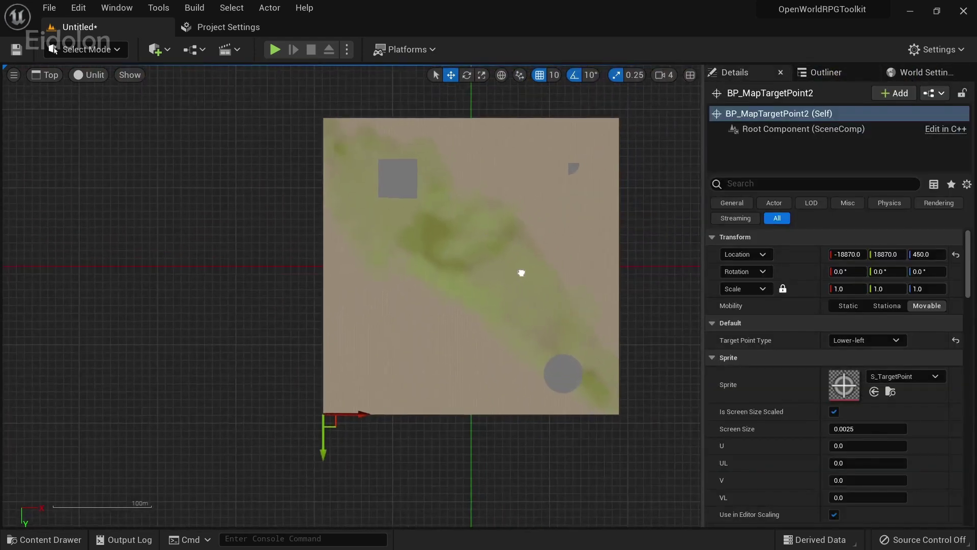
{"action": "left_click", "coordinate": [51, 75]}
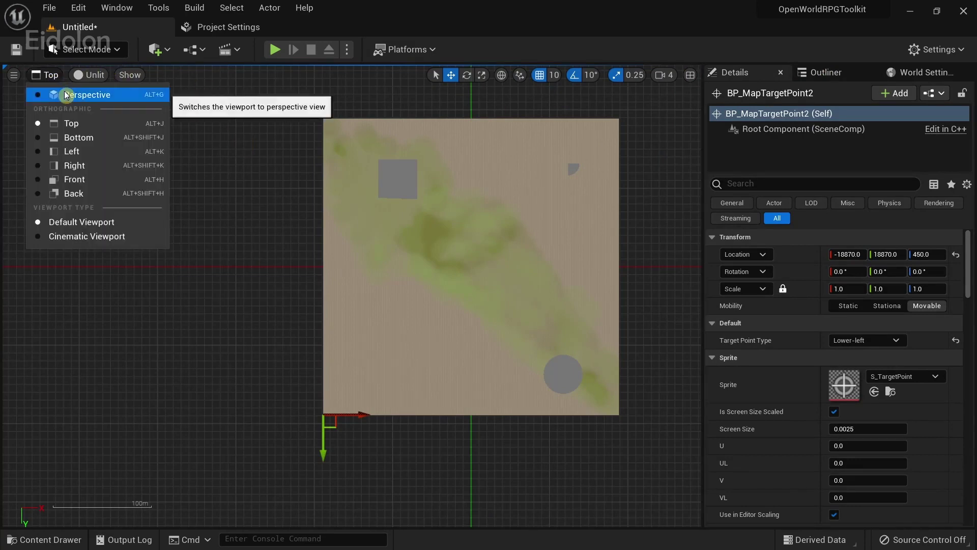
{"action": "left_click", "coordinate": [66, 94]}
{"action": "right_click_drag", "start_coordinate": [478, 310], "coordinate": [458, 306]}
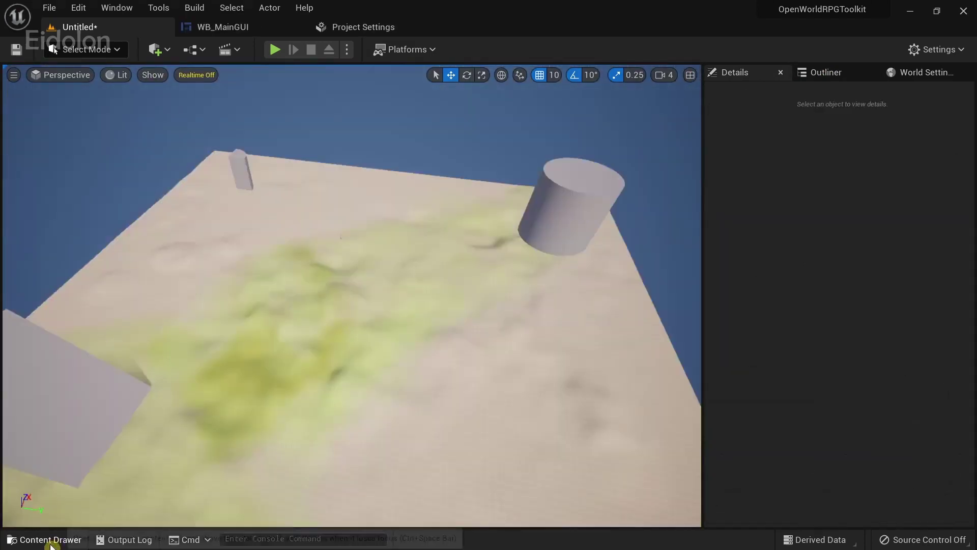
Search the AdvWorldInteraction content for "maingui" and open the WB_MainGUI widget.
{"action": "left_click", "coordinate": [44, 540]}
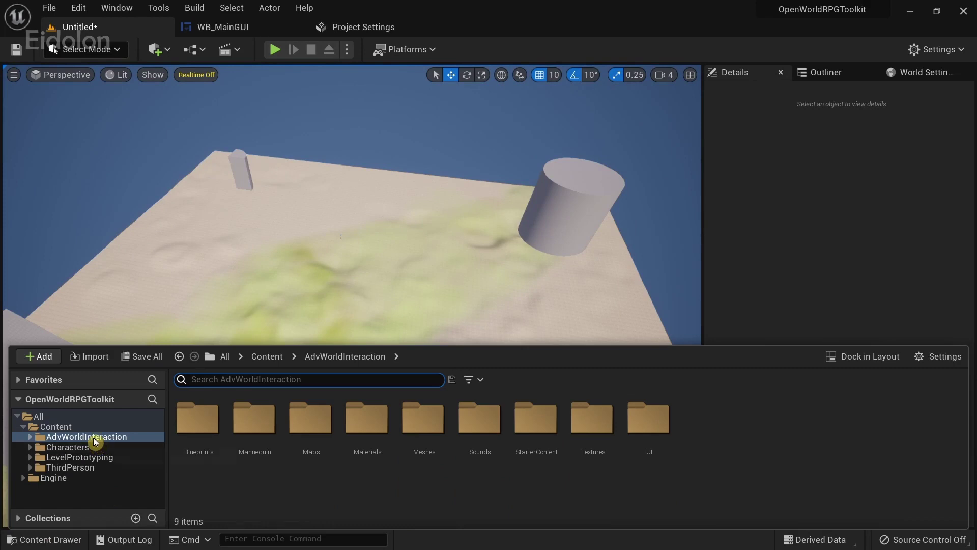
{"action": "left_click", "coordinate": [92, 438]}
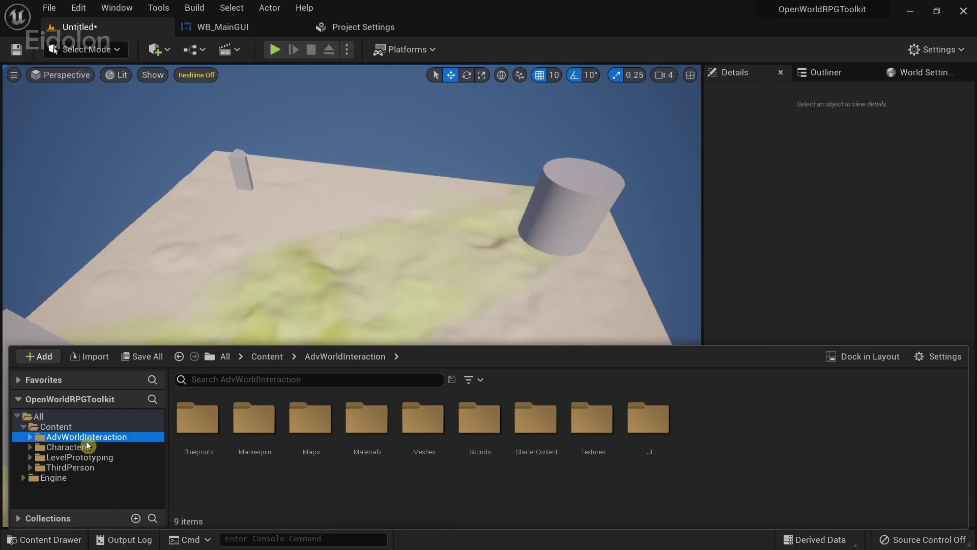
{"action": "left_click", "coordinate": [258, 379]}
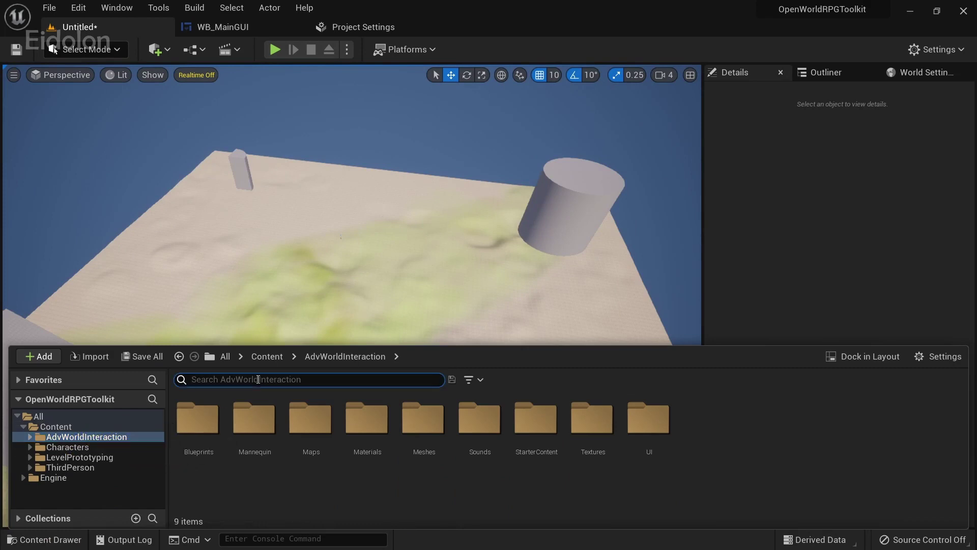
{"action": "type", "text": "maingui"}
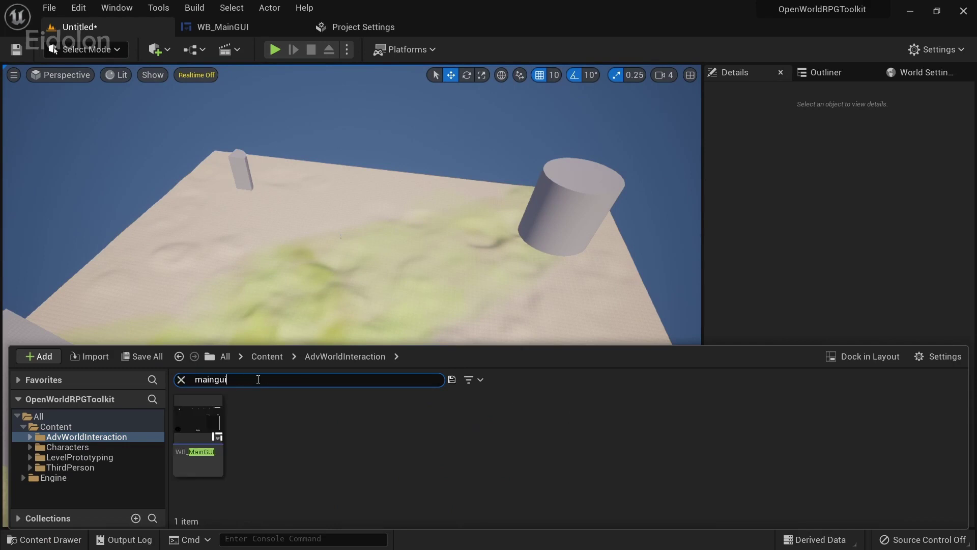
{"action": "mouse_move", "coordinate": [212, 451]}
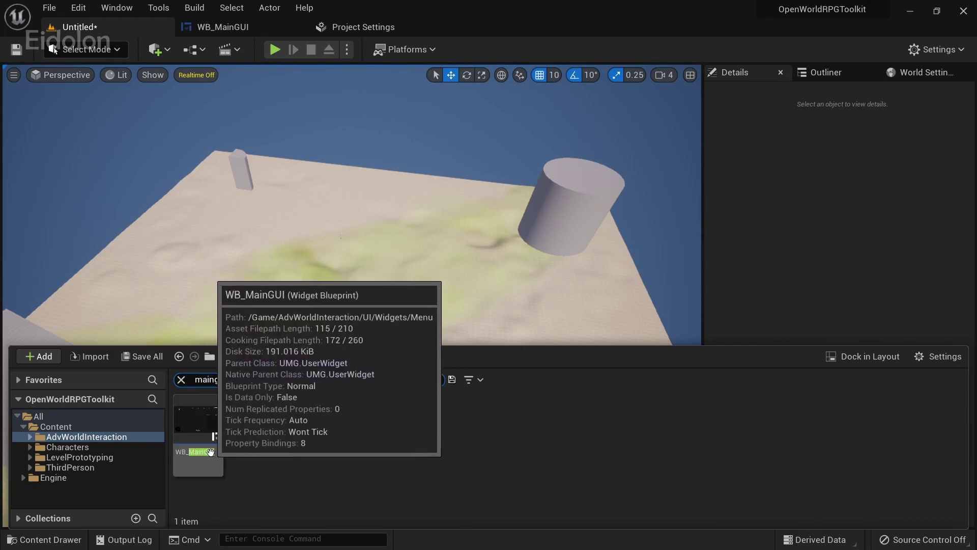
{"action": "double_click", "coordinate": [211, 452]}
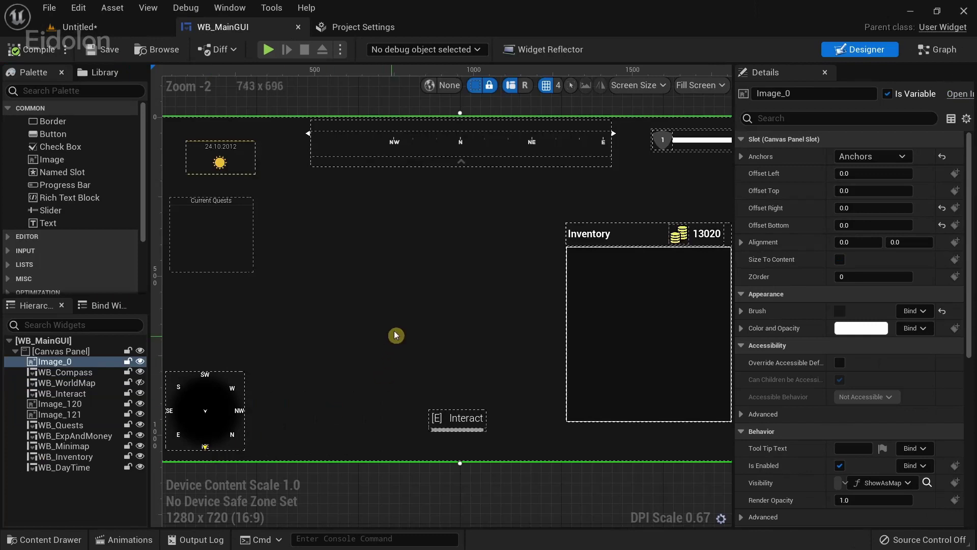
Select WB_WorldMap in the widget hierarchy and examine its map size and Map Texture settings alongside the minimap in the layout.
{"action": "left_click", "coordinate": [83, 384]}
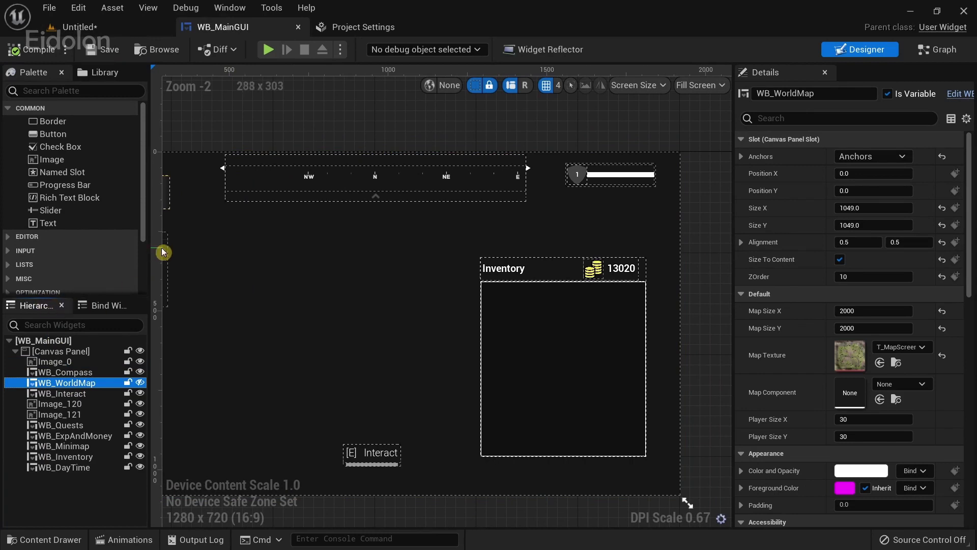
{"action": "left_click_drag", "start_coordinate": [150, 251], "coordinate": [175, 252]}
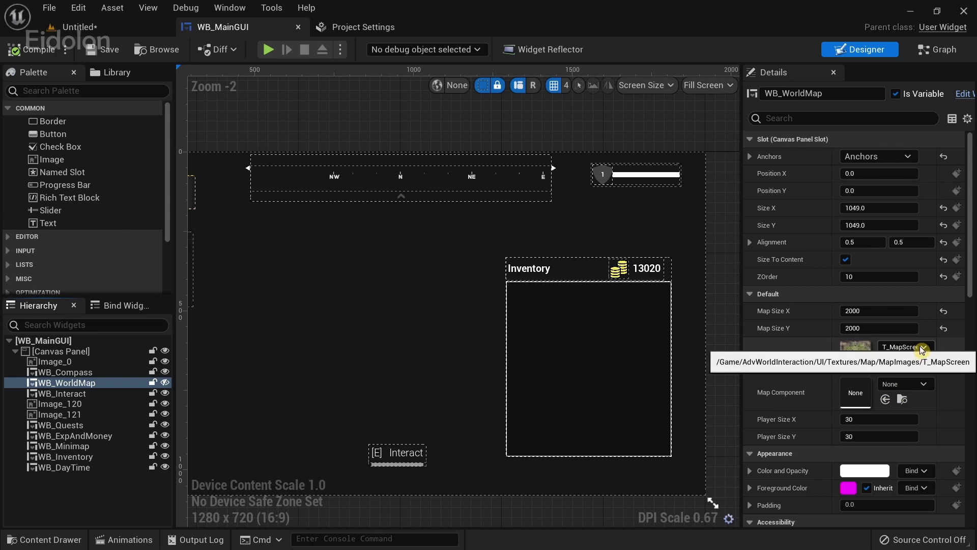
{"action": "left_click_drag", "start_coordinate": [743, 283], "coordinate": [716, 283]}
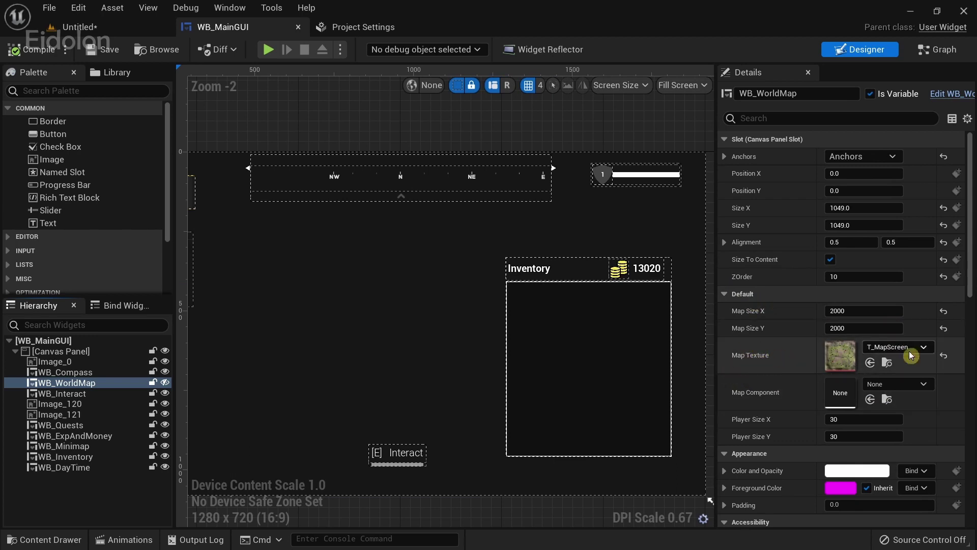
{"action": "right_click_drag", "start_coordinate": [404, 345], "coordinate": [572, 333]}
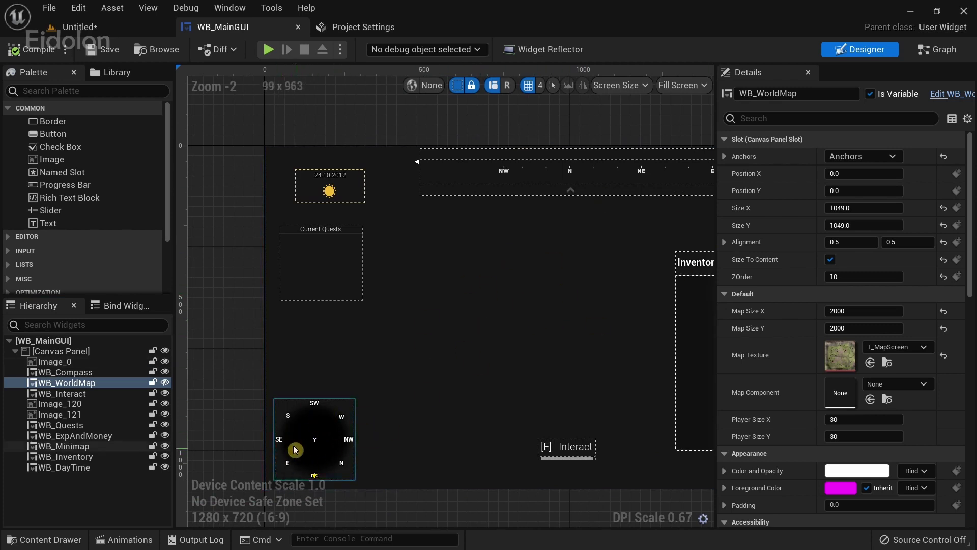
{"action": "right_click_drag", "start_coordinate": [538, 374], "coordinate": [487, 353]}
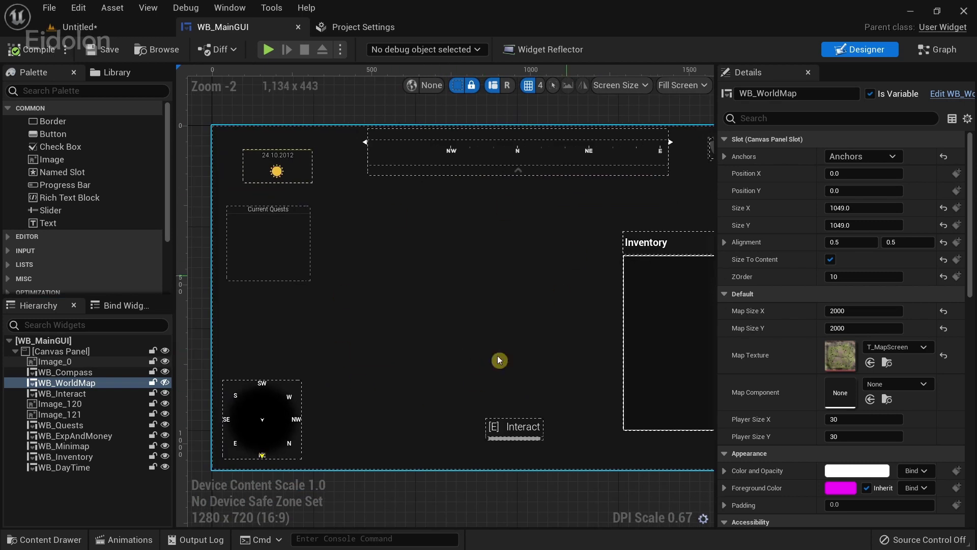
{"action": "right_click_drag", "start_coordinate": [585, 310], "coordinate": [453, 336]}
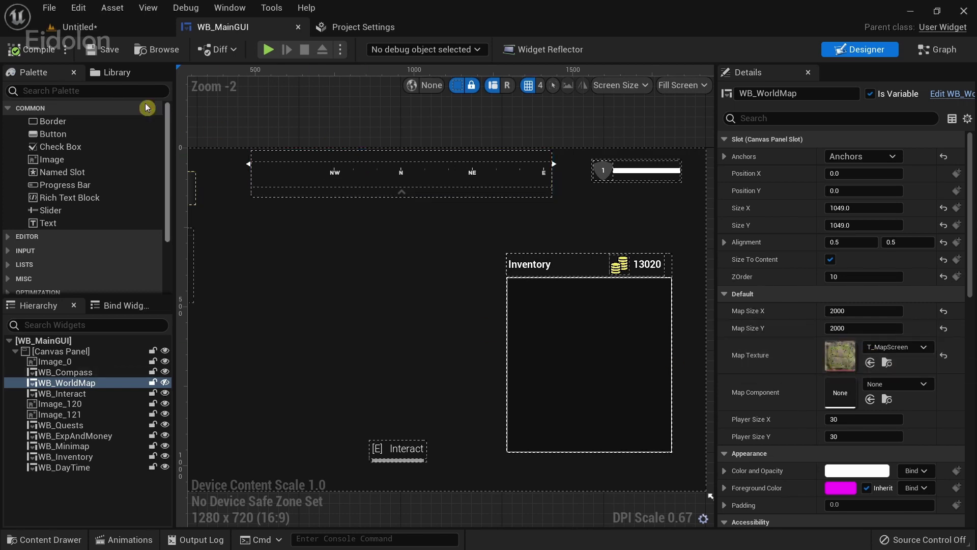
Return to the level and show the whole landscape from the orthographic top view in immersive mode.
{"action": "left_click", "coordinate": [66, 28]}
{"action": "right_click_drag", "start_coordinate": [352, 295], "coordinate": [374, 285]}
{"action": "right_click_drag", "start_coordinate": [502, 345], "coordinate": [387, 326]}
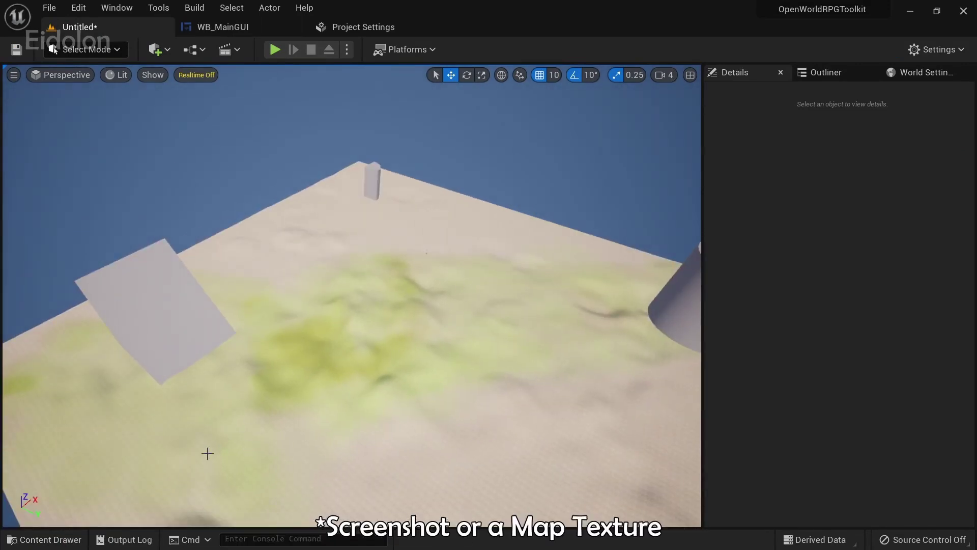
{"action": "right_click_drag", "start_coordinate": [93, 504], "coordinate": [66, 502]}
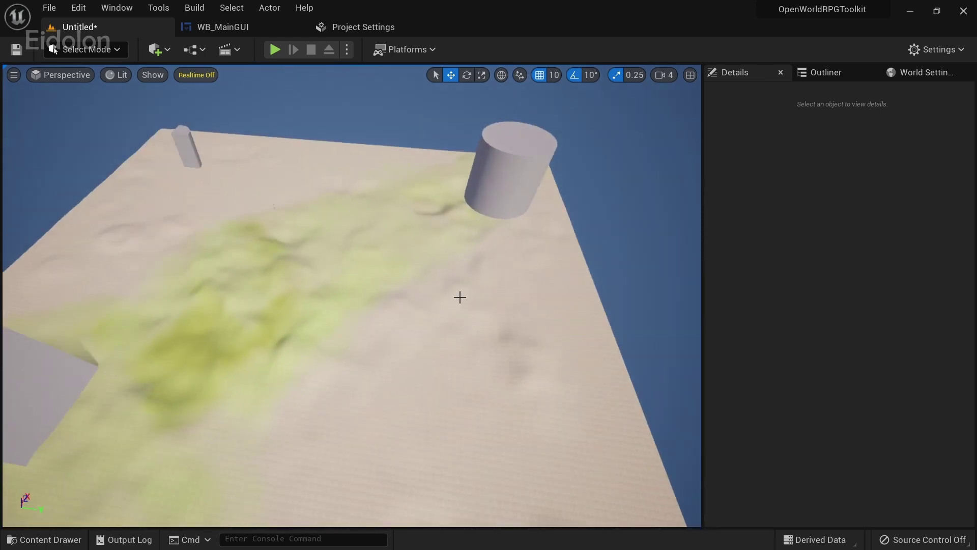
{"action": "right_click_drag", "start_coordinate": [460, 286], "coordinate": [464, 347]}
{"action": "right_click_drag", "start_coordinate": [481, 242], "coordinate": [481, 192]}
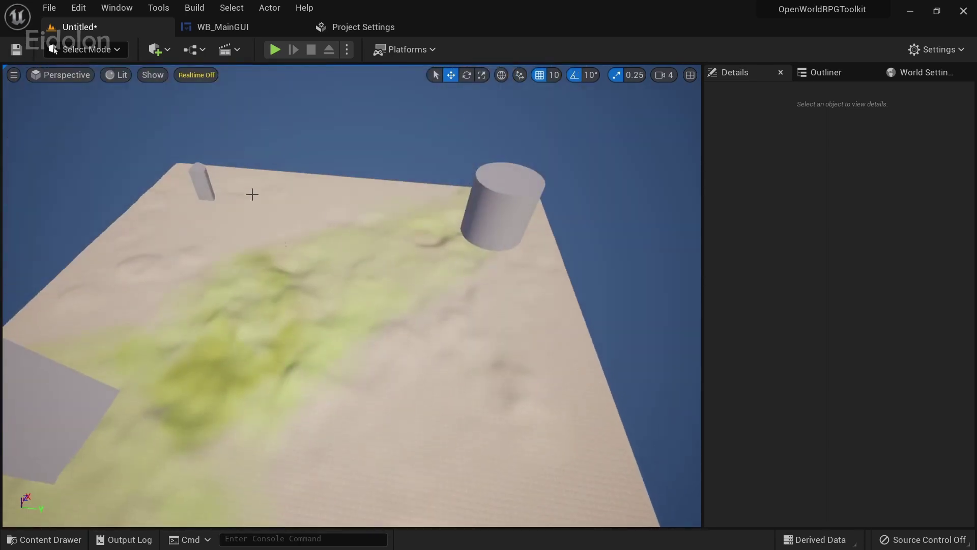
{"action": "left_click", "coordinate": [66, 75]}
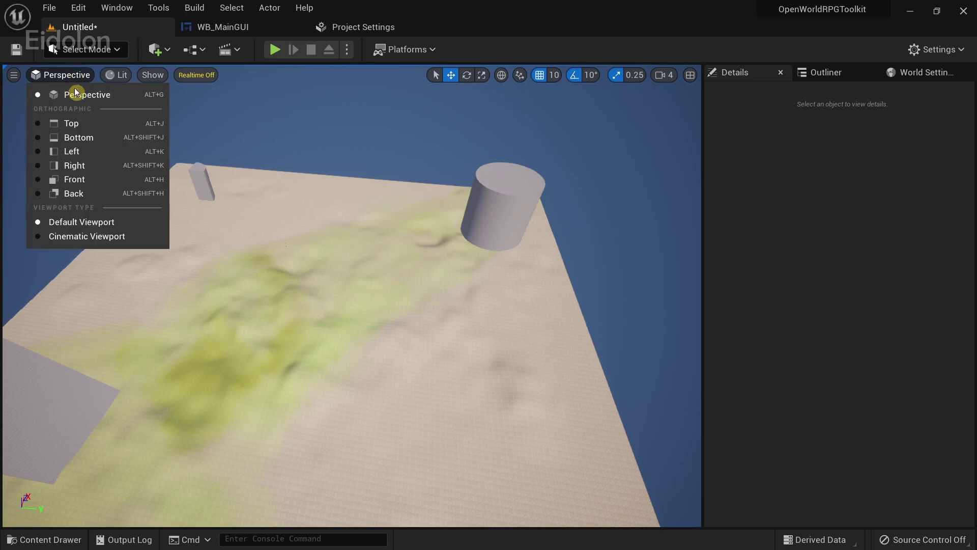
{"action": "left_click", "coordinate": [76, 124]}
{"action": "scroll", "coordinate": [429, 356], "scroll_direction": "up", "scroll_amount": 3}
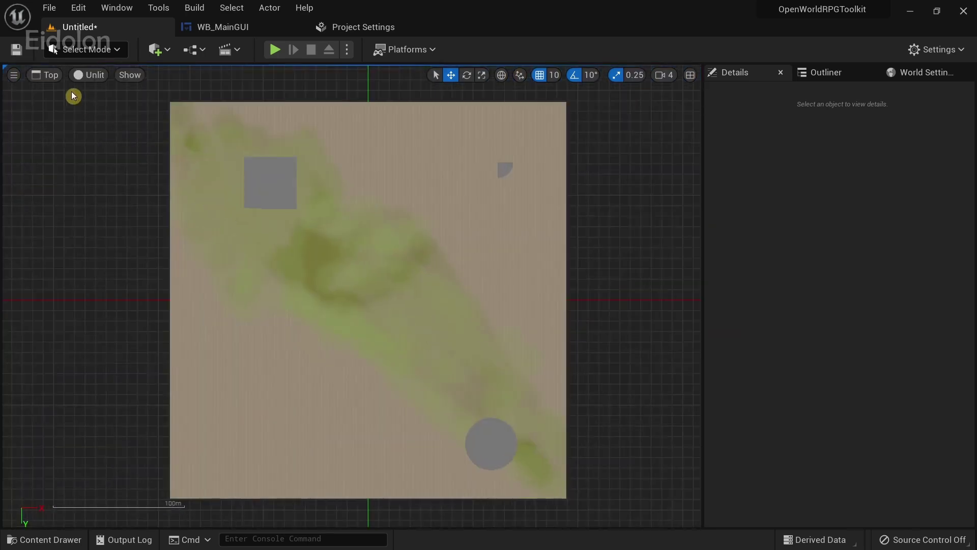
{"action": "key", "text": "F11"}
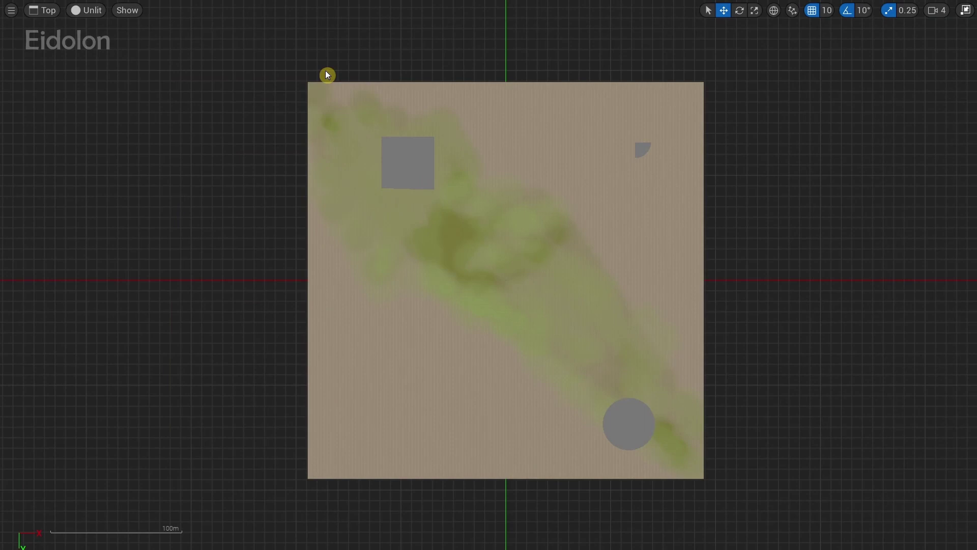
Open the High Resolution Screenshot tool over the top view of the landscape.
{"action": "left_click", "coordinate": [12, 10]}
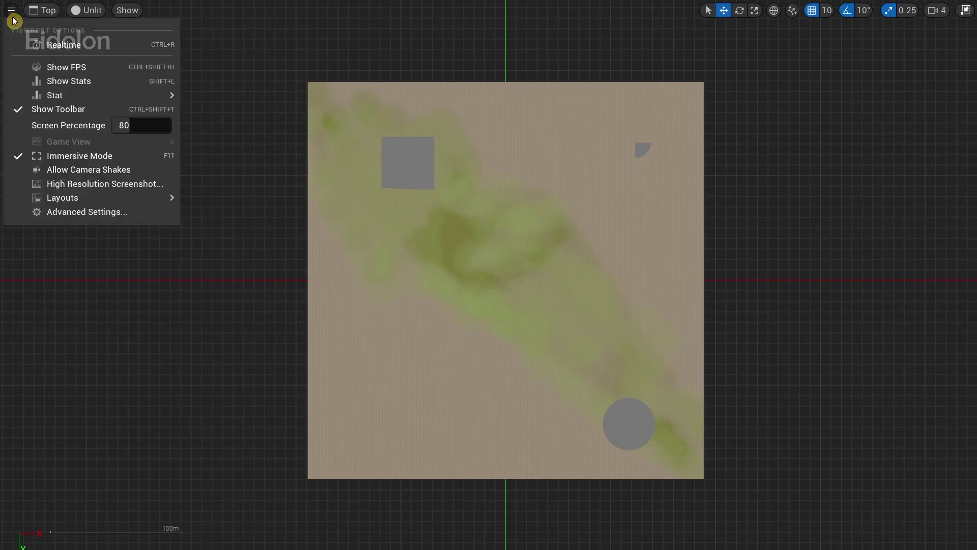
{"action": "left_click", "coordinate": [88, 188]}
{"action": "left_click_drag", "start_coordinate": [486, 184], "coordinate": [144, 133]}
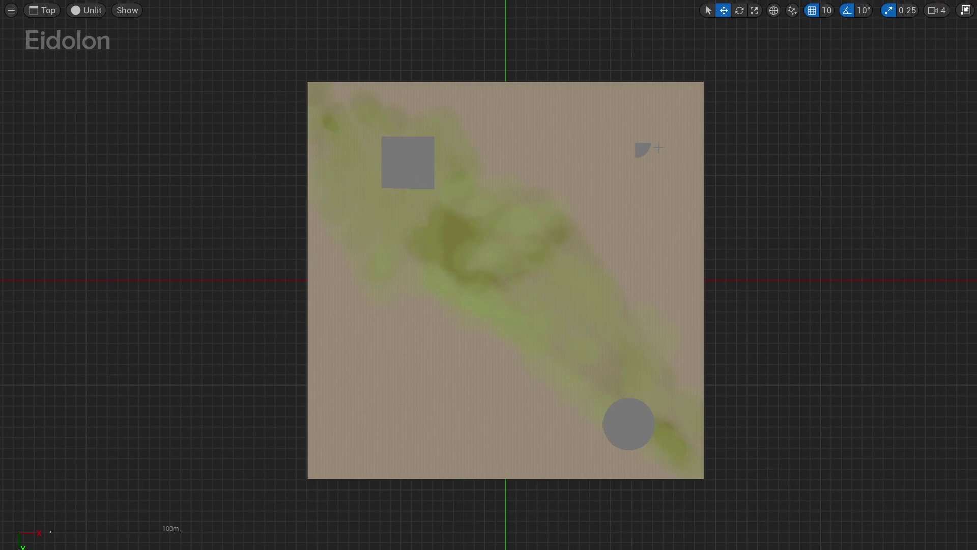
{"action": "scroll", "coordinate": [637, 264], "scroll_direction": "up", "scroll_amount": 1}
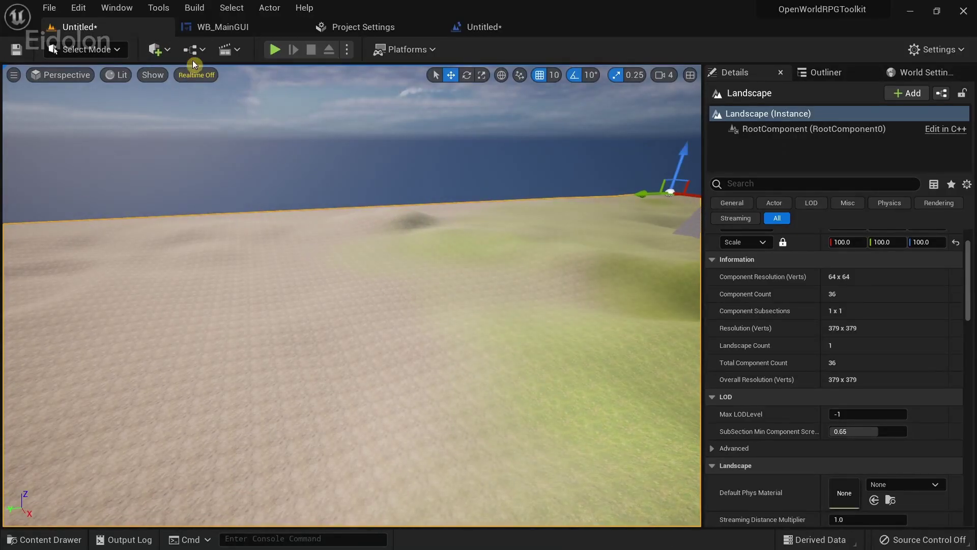
Set the project's GameMode class to BP_ThirdPersonGameMode.
{"action": "left_click", "coordinate": [202, 50]}
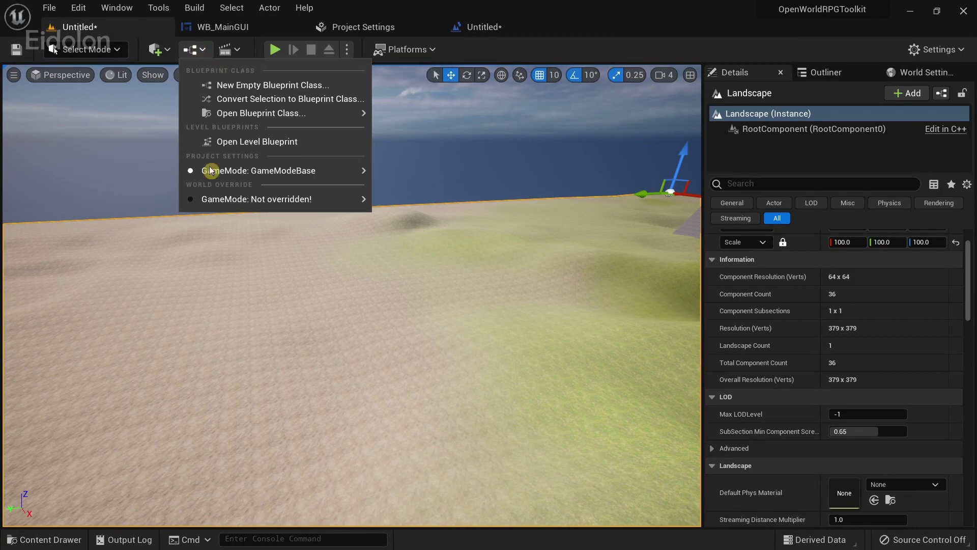
{"action": "mouse_move", "coordinate": [213, 174]}
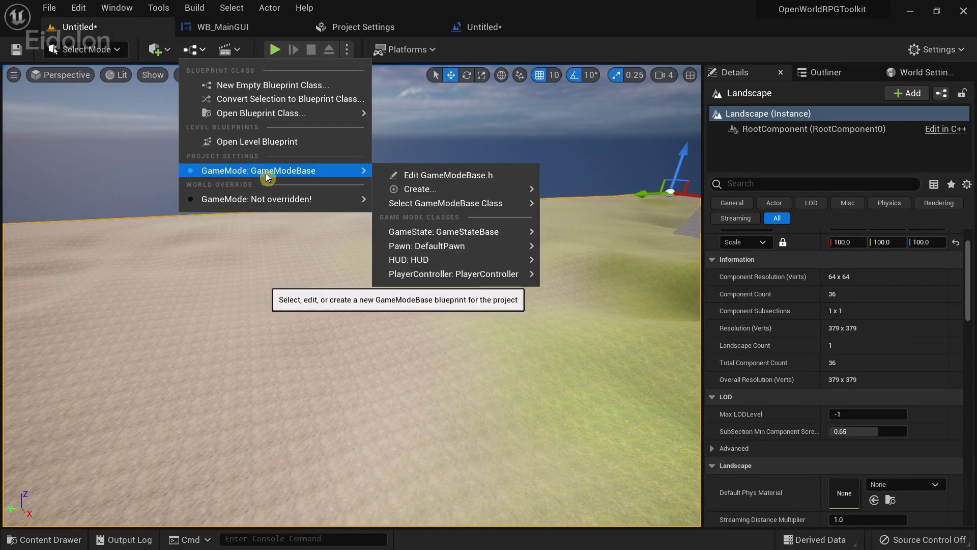
{"action": "mouse_move", "coordinate": [445, 207]}
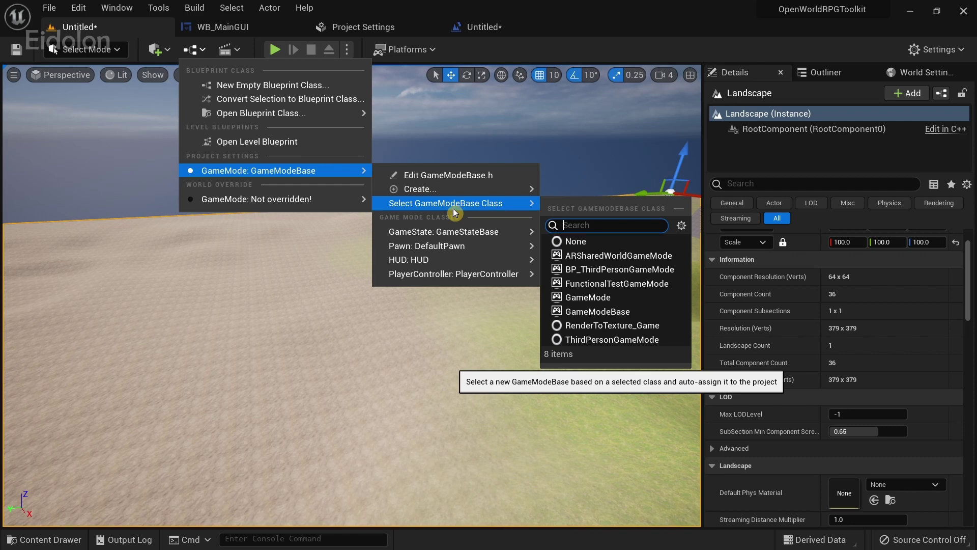
{"action": "type", "text": "th"}
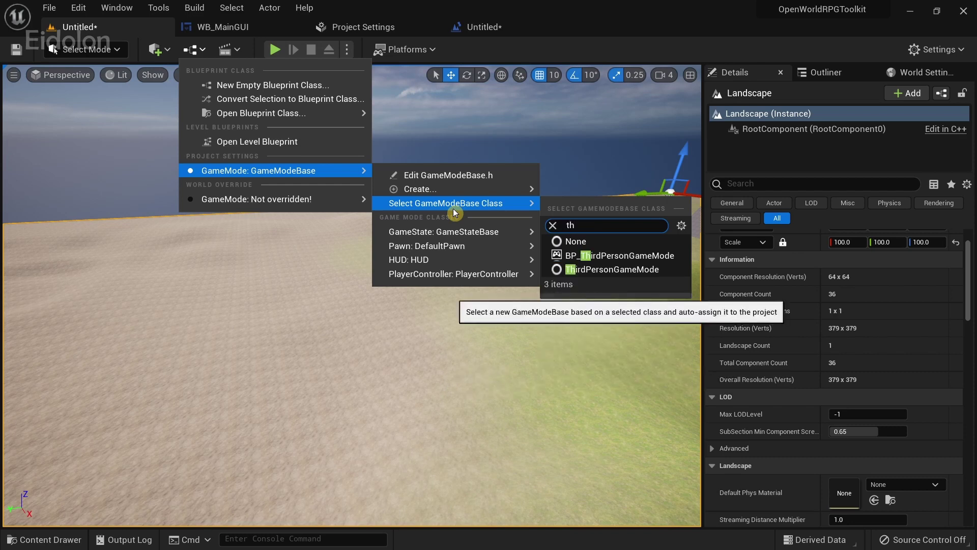
{"action": "left_click", "coordinate": [643, 261]}
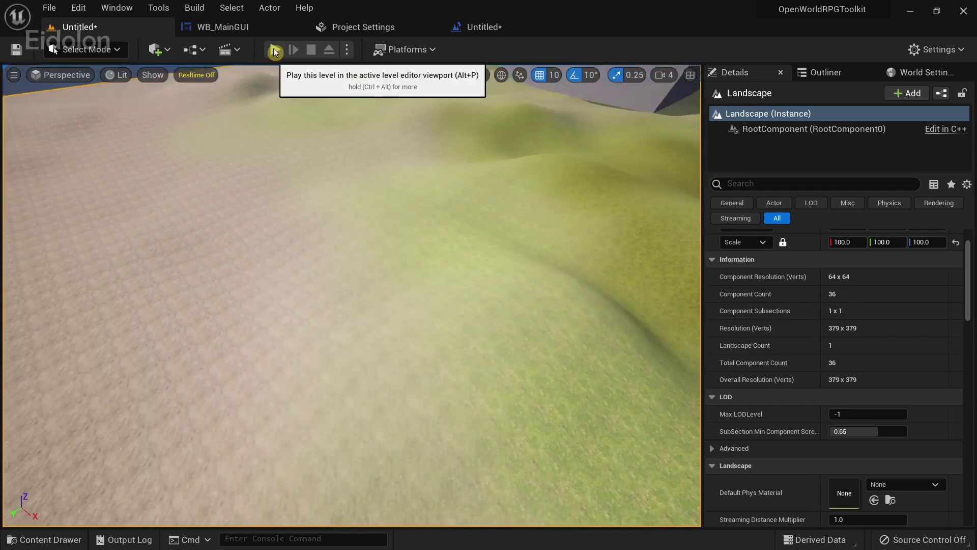
Play the level and run the third-person character forward across the landscape.
{"action": "left_click", "coordinate": [274, 49]}
{"action": "left_click", "coordinate": [395, 216]}
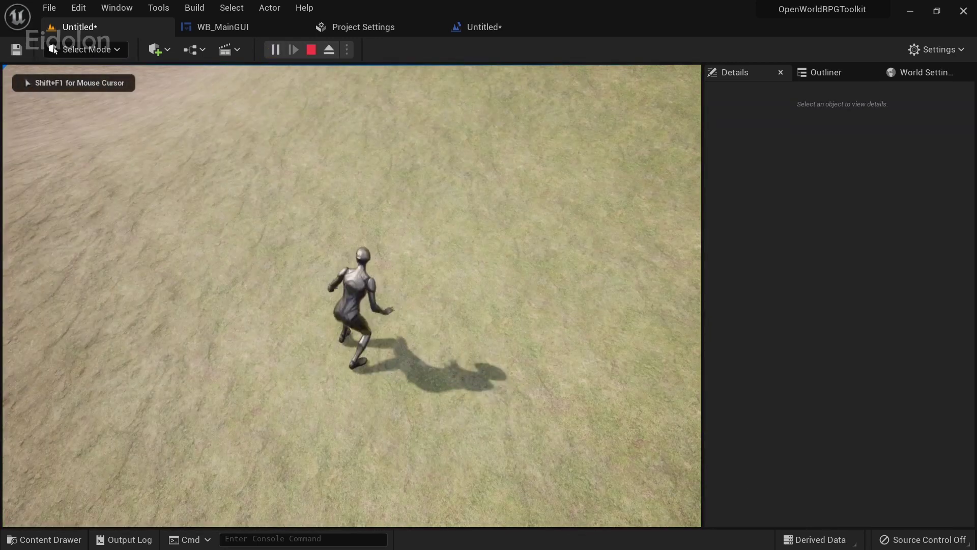
{"action": "key", "text": "w"}
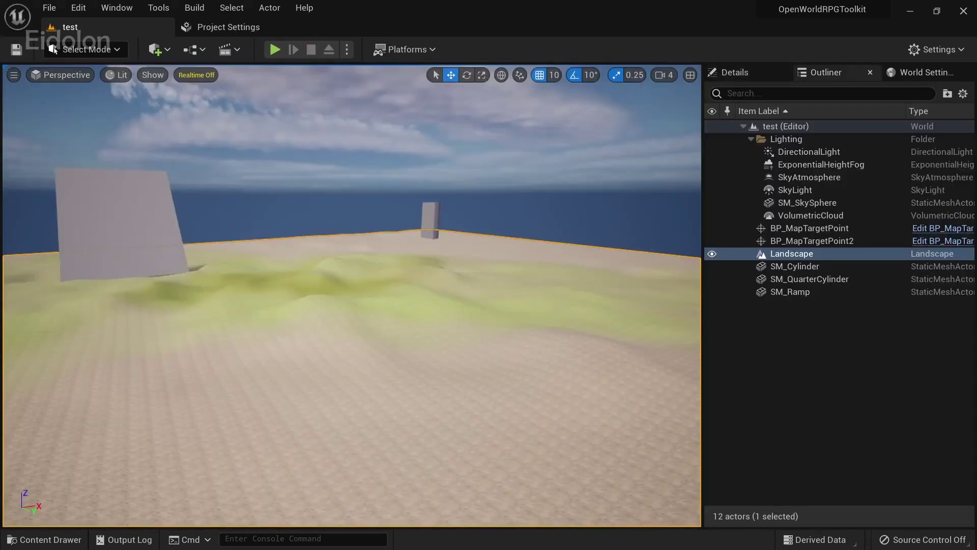
Search the AdvWorldInteraction content for "demo c" and open the CH_DemoCharacter blueprint.
{"action": "right_click_drag", "start_coordinate": [555, 247], "coordinate": [474, 295]}
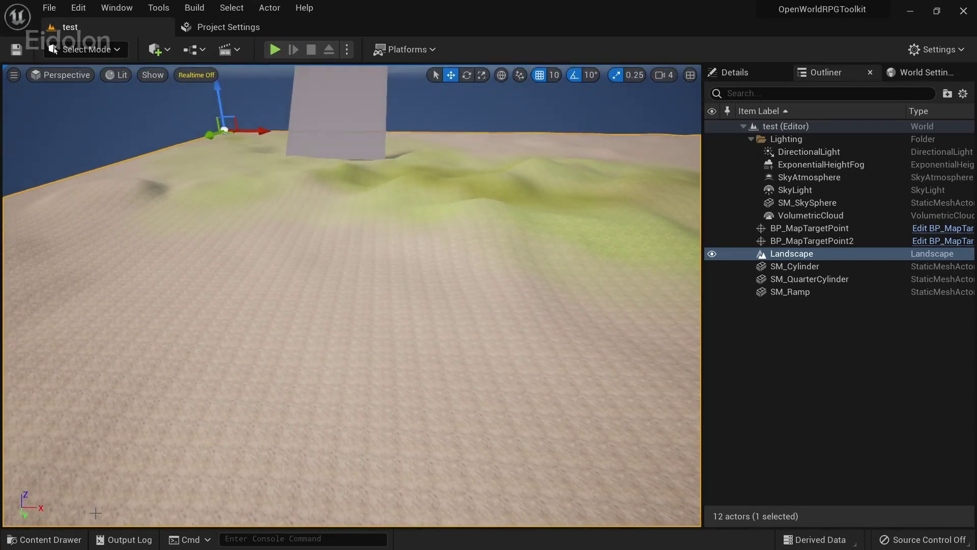
{"action": "left_click", "coordinate": [45, 540]}
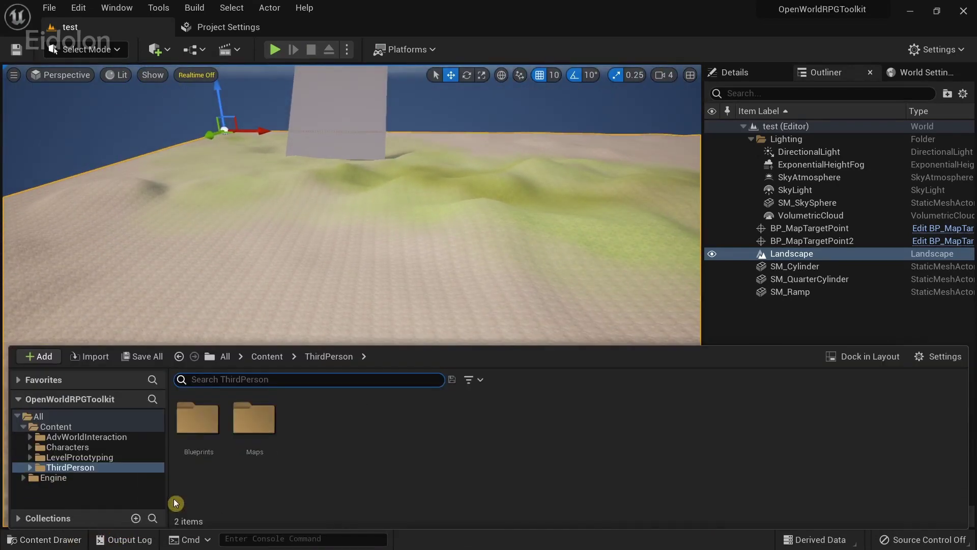
{"action": "left_click", "coordinate": [112, 437]}
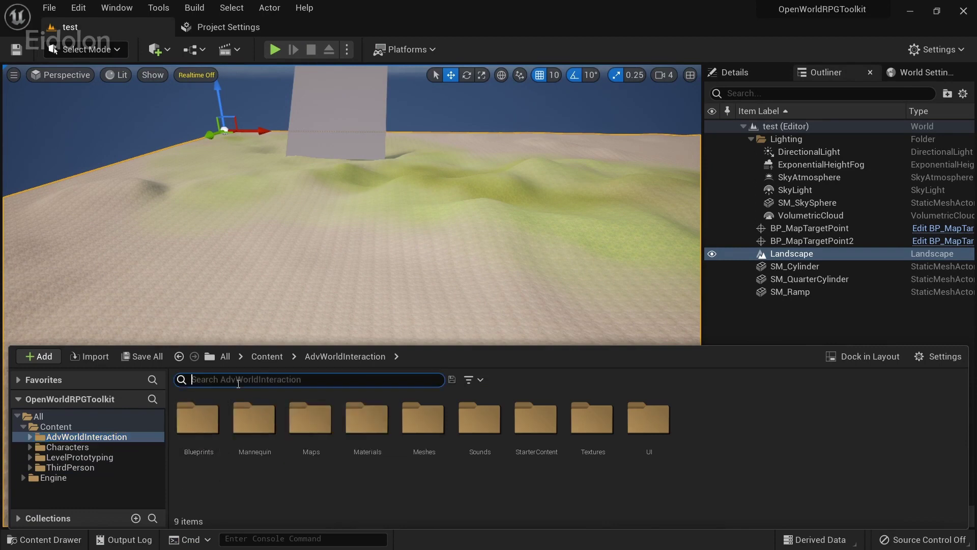
{"action": "type", "text": "demo c"}
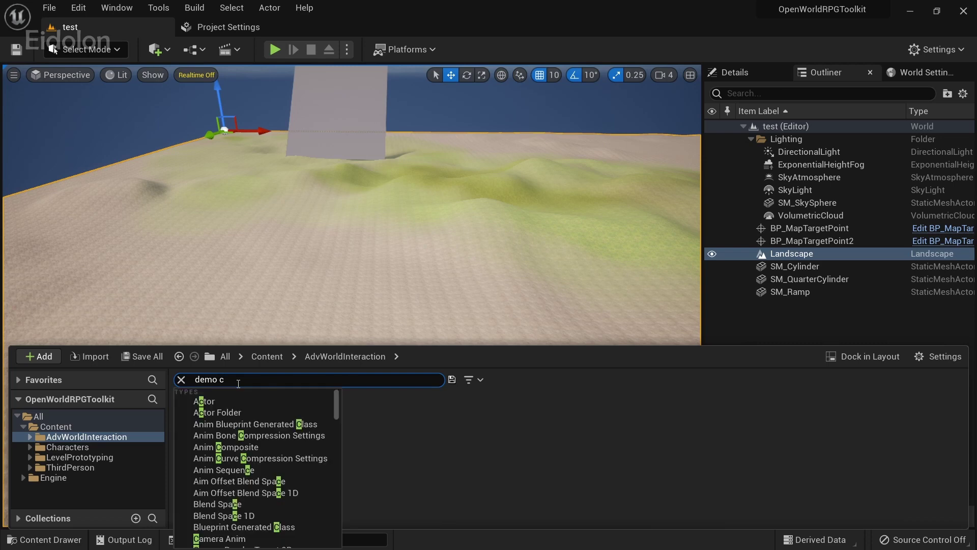
{"action": "left_click", "coordinate": [440, 463]}
{"action": "mouse_move", "coordinate": [198, 416]}
{"action": "left_click", "coordinate": [198, 417]}
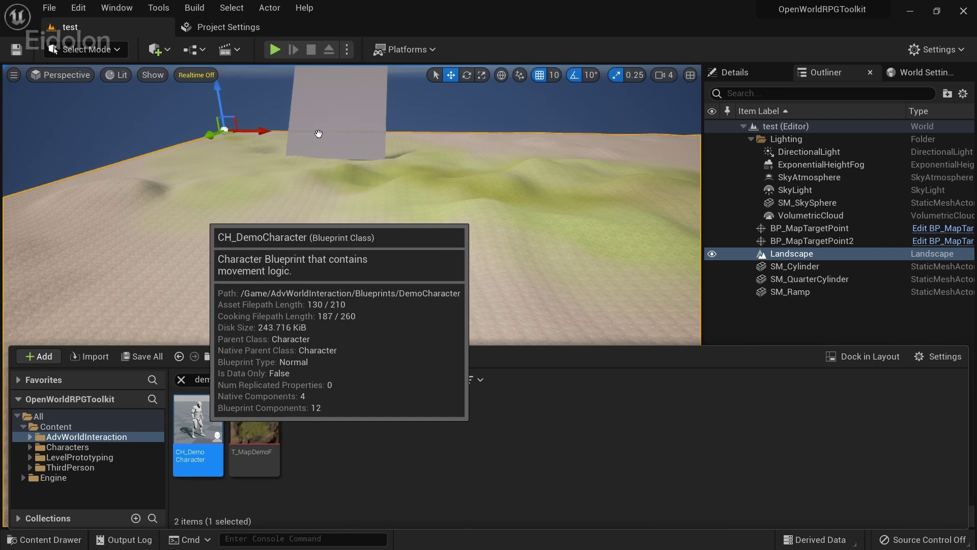
{"action": "double_click", "coordinate": [198, 416]}
Clear the content search and open the BP_ThirdPersonCharacter blueprint from the ThirdPerson content.
{"action": "left_click", "coordinate": [70, 27]}
{"action": "left_click", "coordinate": [44, 540]}
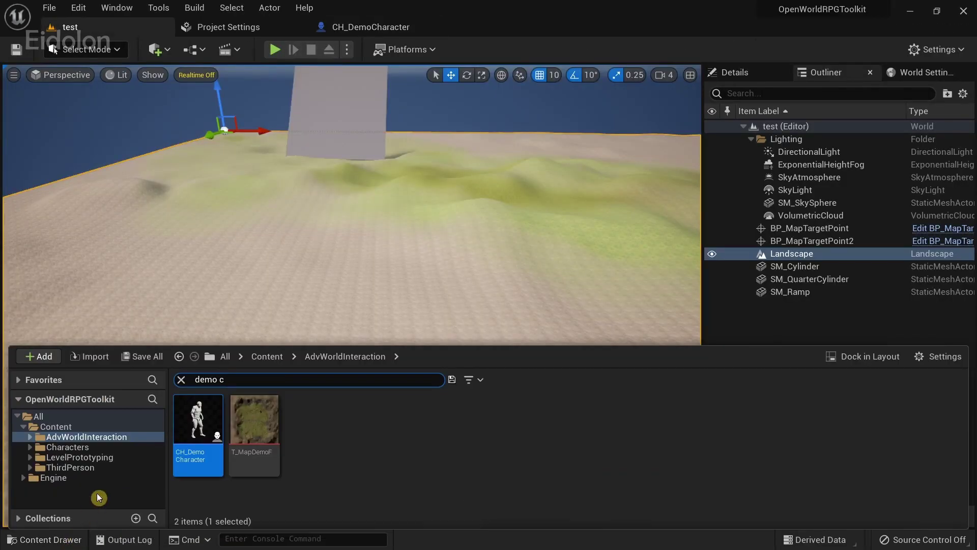
{"action": "left_click", "coordinate": [71, 468]}
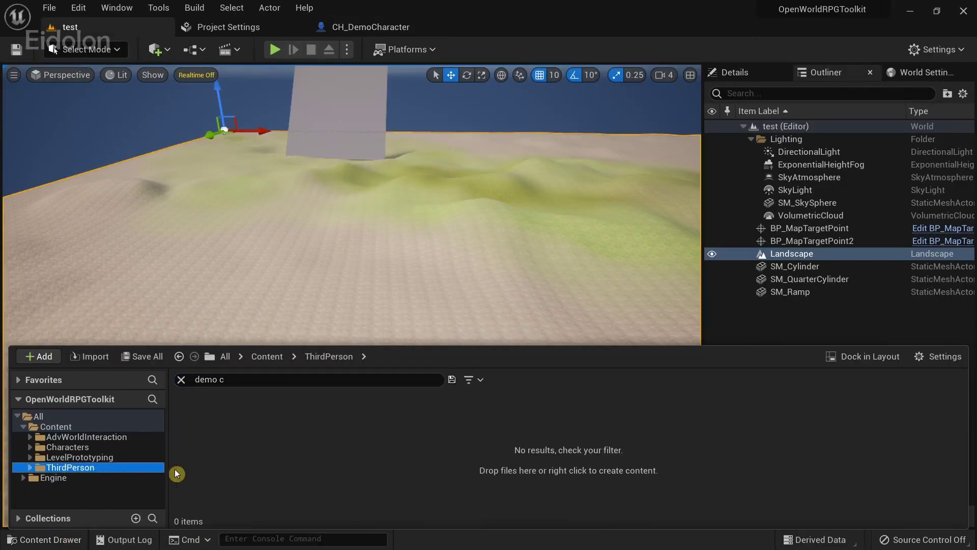
{"action": "left_click", "coordinate": [185, 380]}
{"action": "double_click", "coordinate": [199, 415]}
{"action": "left_click", "coordinate": [209, 424]}
{"action": "double_click", "coordinate": [209, 424]}
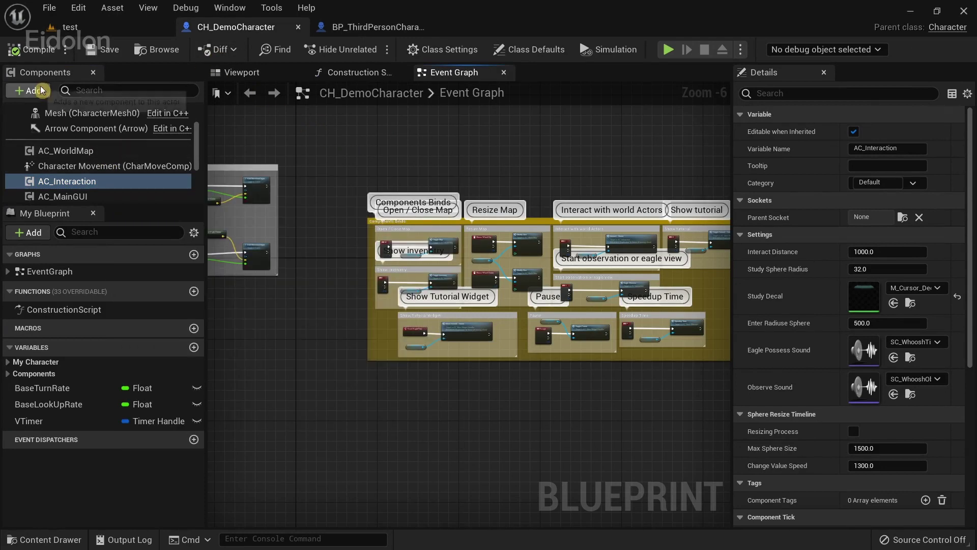
Copy AC_WorldMap, AC_Interaction, AC_MainGUI and the other AC_ components from CH_DemoCharacter into BP_ThirdPersonCharacter.
{"action": "left_click_drag", "start_coordinate": [105, 181], "coordinate": [90, 157]}
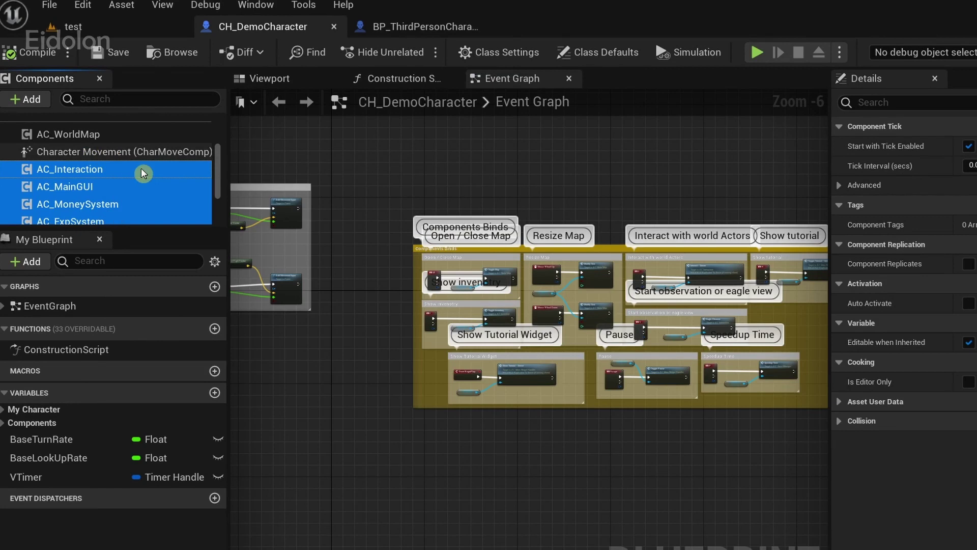
{"action": "left_click_drag", "start_coordinate": [143, 173], "coordinate": [188, 211]}
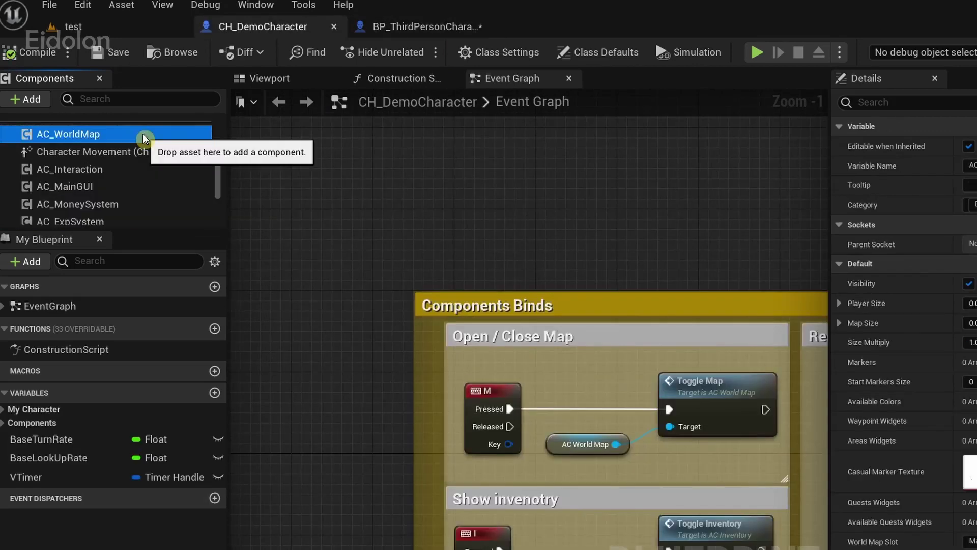
{"action": "left_click_drag", "start_coordinate": [145, 139], "coordinate": [133, 188]}
{"action": "scroll", "coordinate": [122, 213], "scroll_direction": "down", "scroll_amount": 1}
{"action": "scroll", "coordinate": [122, 212], "scroll_direction": "up", "scroll_amount": 3}
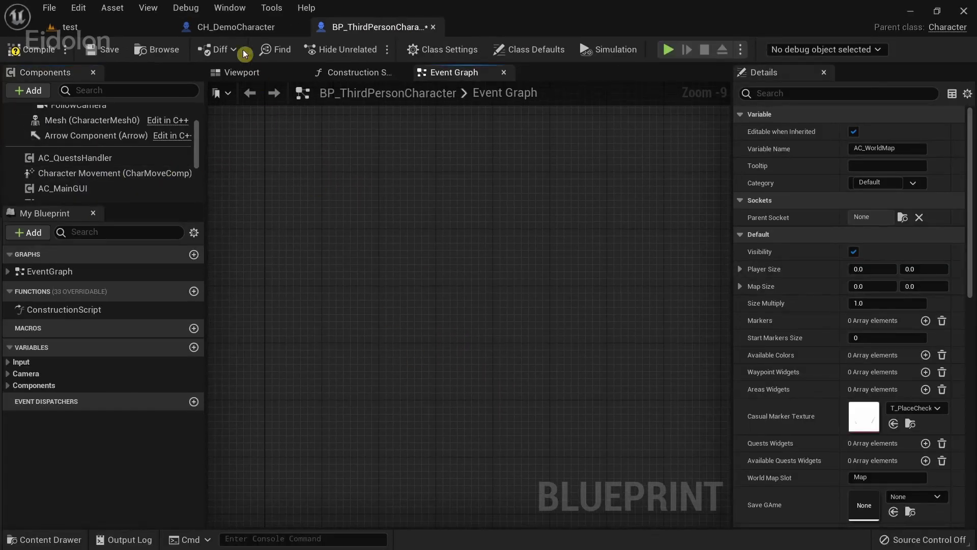
Copy the whole Components Binds group from CH_DemoCharacter's Event Graph into BP_ThirdPersonCharacter's Event Graph and compile the blueprint.
{"action": "left_click", "coordinate": [239, 31]}
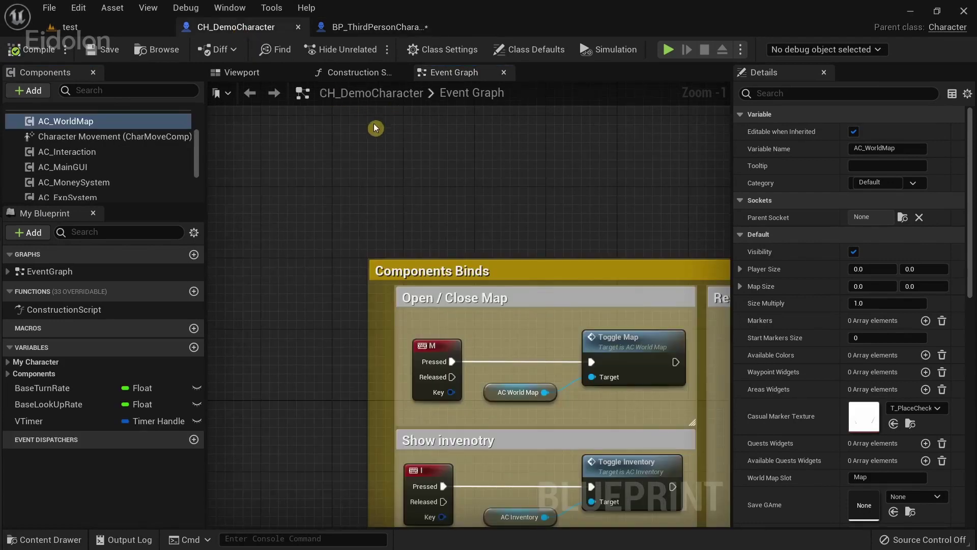
{"action": "scroll", "coordinate": [391, 133], "scroll_direction": "down", "scroll_amount": 7}
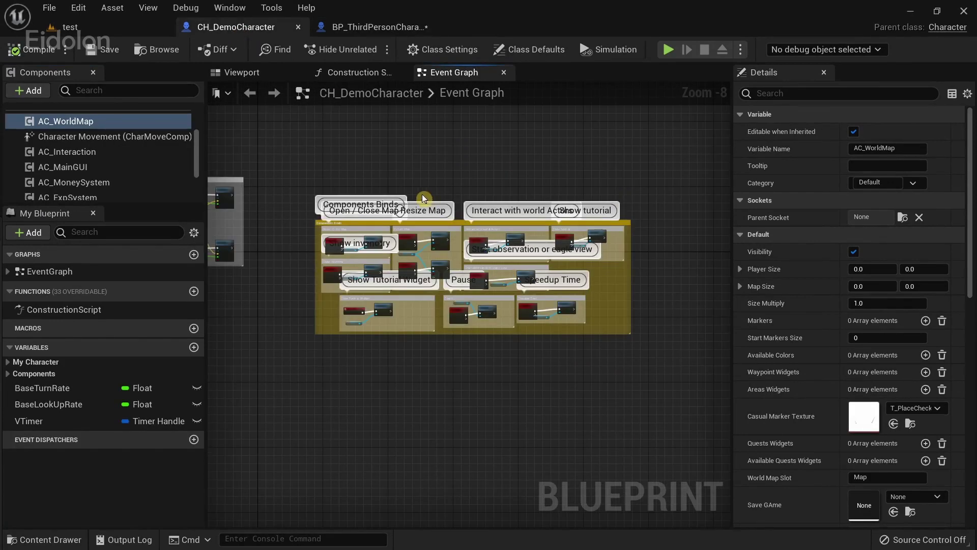
{"action": "left_click_drag", "start_coordinate": [308, 191], "coordinate": [677, 382]}
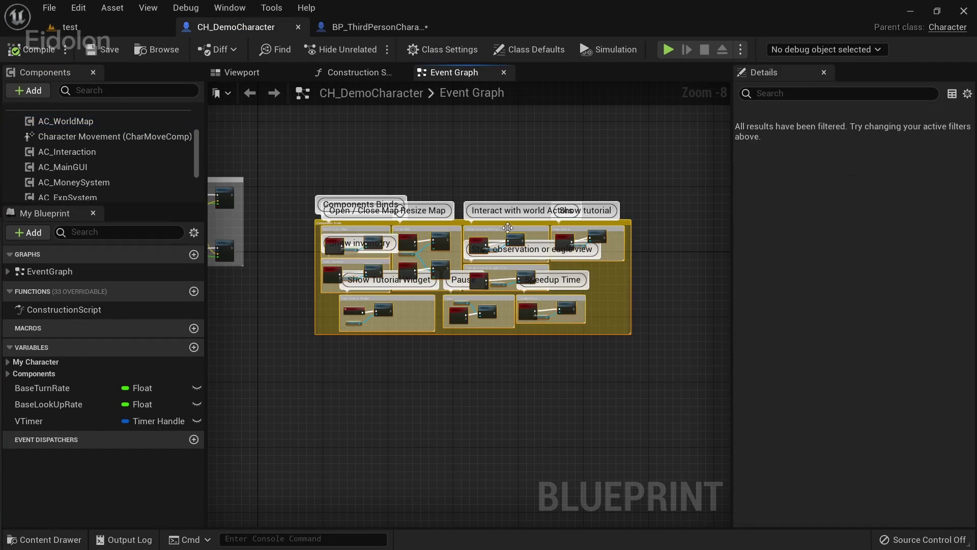
{"action": "left_click", "coordinate": [366, 27]}
{"action": "right_click_drag", "start_coordinate": [351, 188], "coordinate": [505, 267]}
{"action": "key", "text": "ctrl+v"}
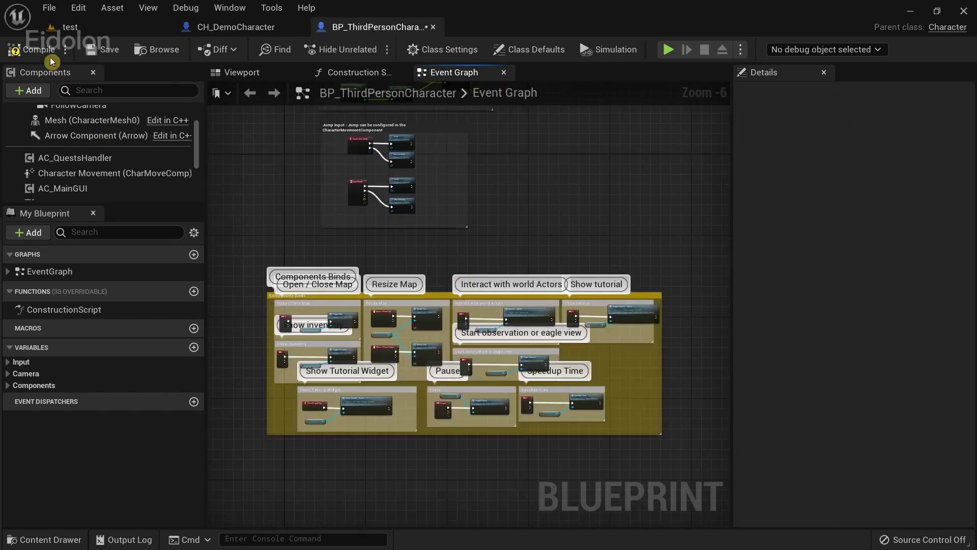
{"action": "left_click", "coordinate": [48, 58]}
Open the L_MainLevel map from AdvWorldInteraction's Maps folder, saving BP_ThirdPersonCharacter before the level switch.
{"action": "left_click", "coordinate": [134, 30]}
{"action": "left_click", "coordinate": [31, 539]}
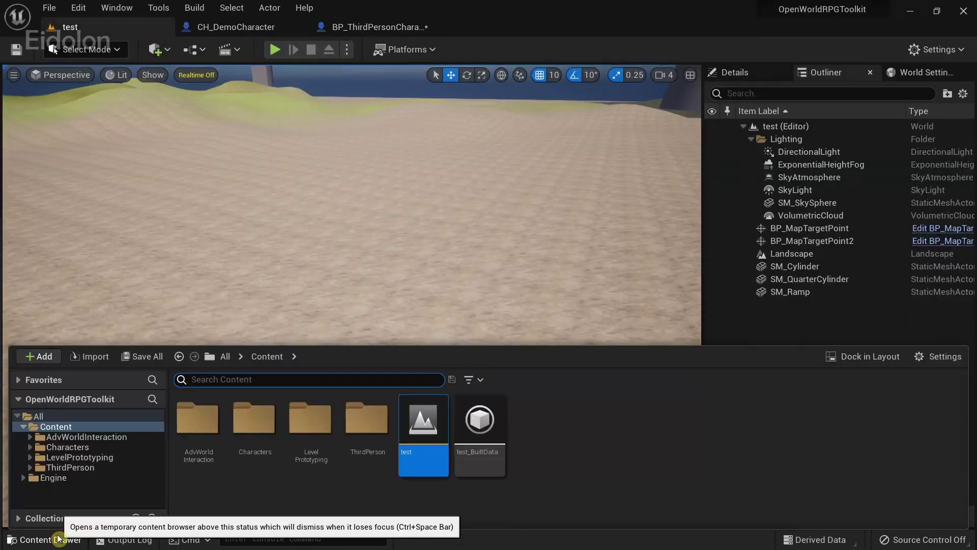
{"action": "left_click", "coordinate": [99, 437]}
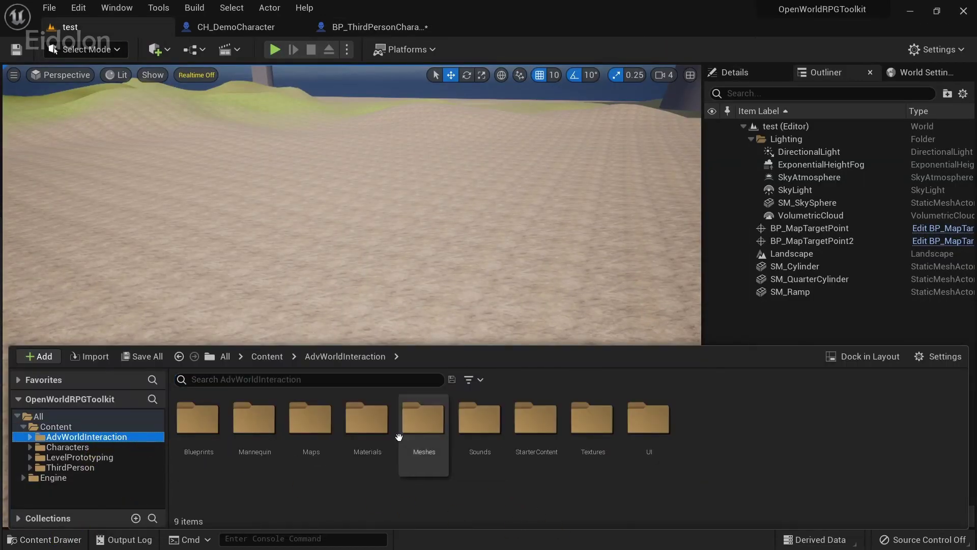
{"action": "double_click", "coordinate": [310, 418]}
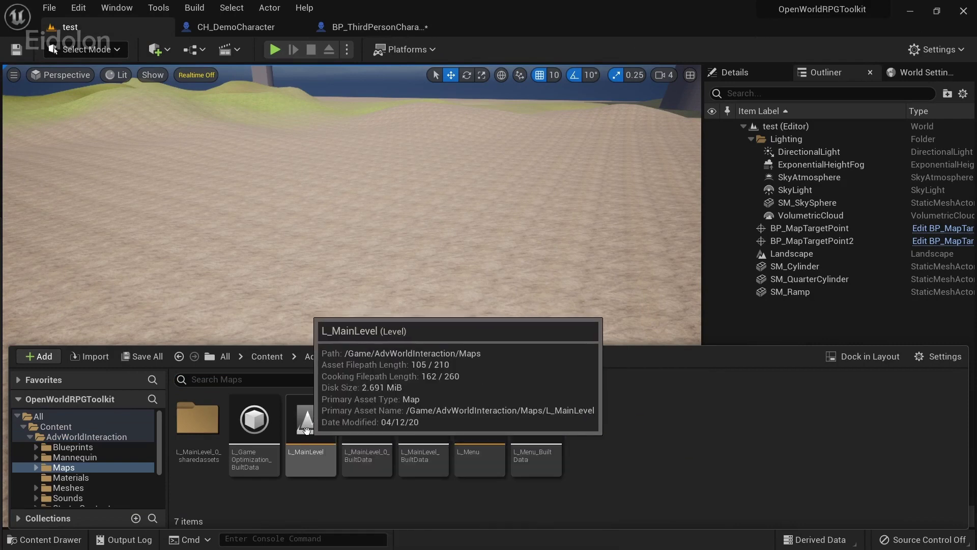
{"action": "left_click", "coordinate": [312, 431]}
{"action": "double_click", "coordinate": [312, 431]}
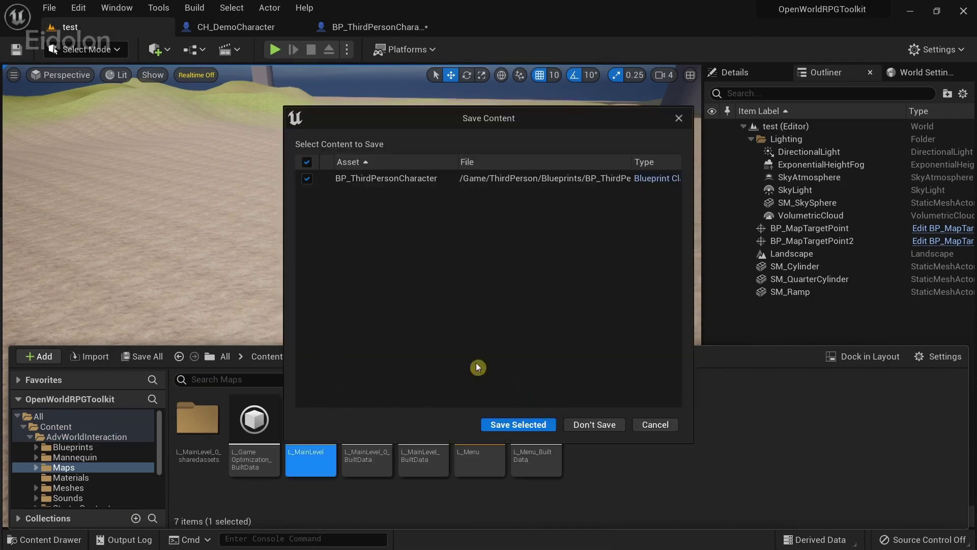
{"action": "left_click", "coordinate": [543, 423]}
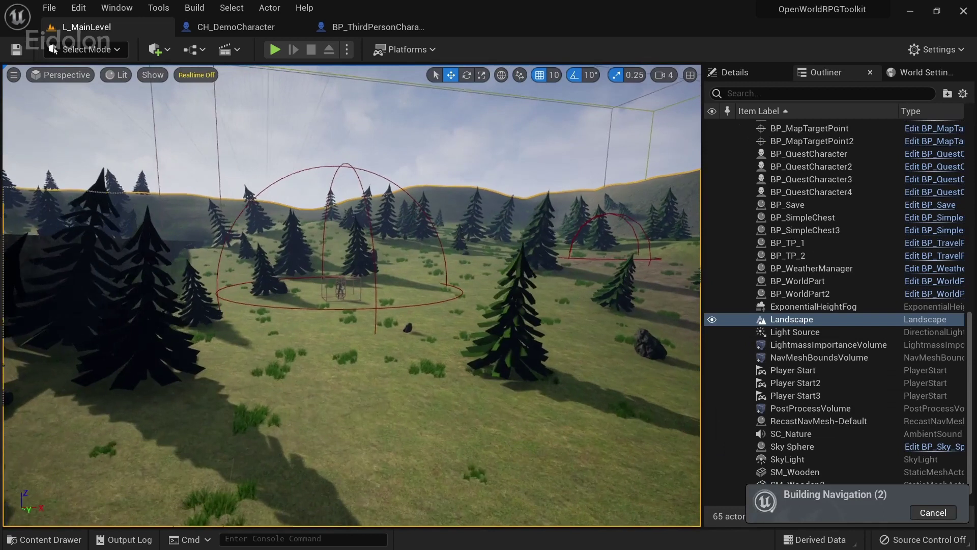
Copy BP_QuestCharacter from L_MainLevel, reopen the test level and paste the quest character onto the sandy ground.
{"action": "left_click", "coordinate": [339, 289]}
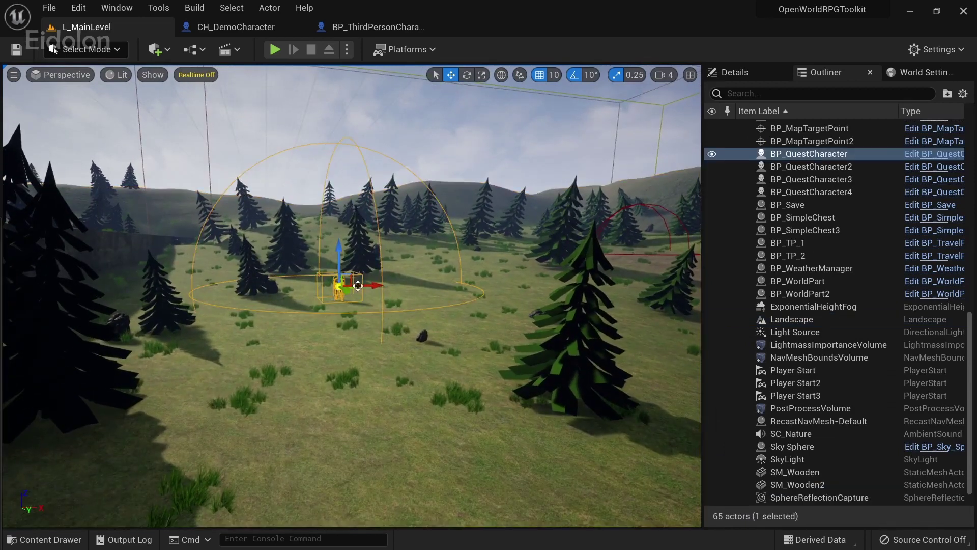
{"action": "key", "text": "w"}
{"action": "right_click_drag", "start_coordinate": [379, 297], "coordinate": [383, 279]}
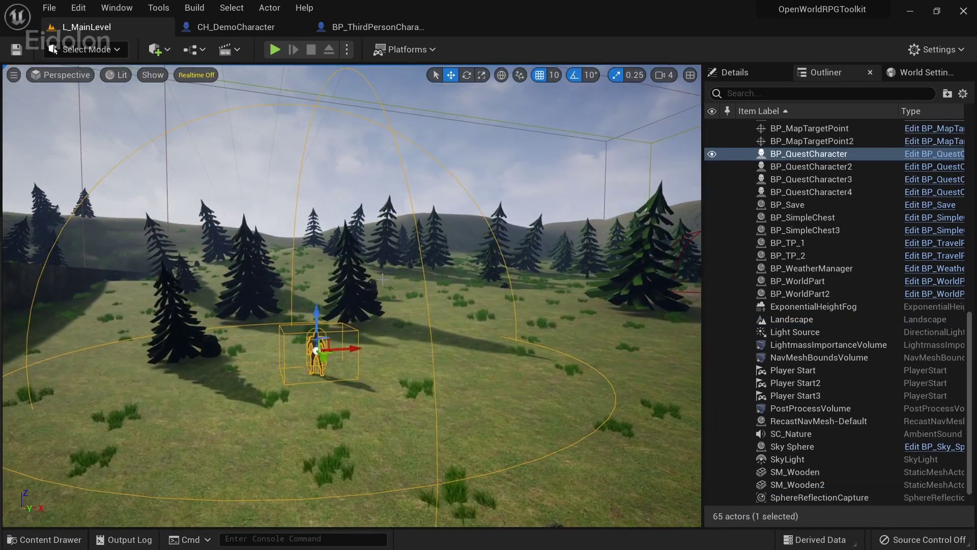
{"action": "key", "text": "ctrl+space"}
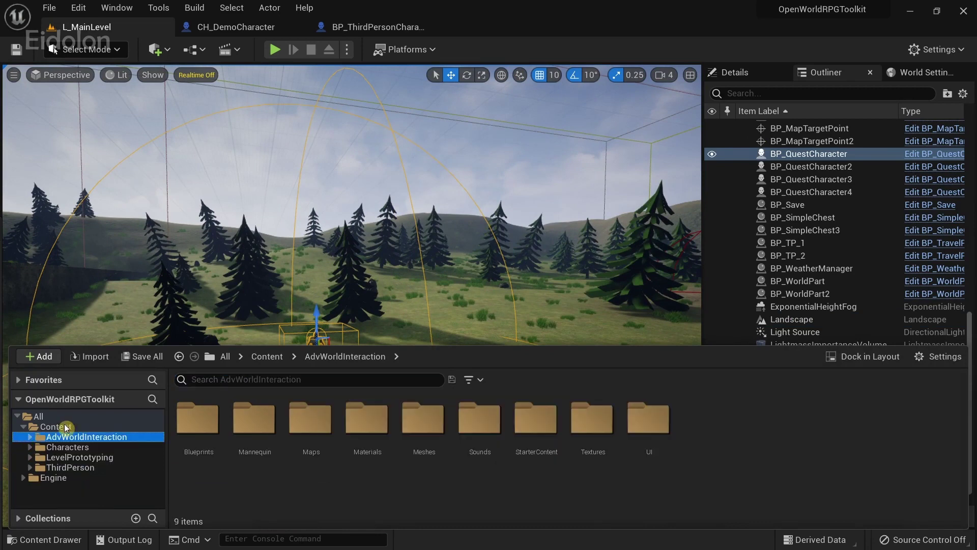
{"action": "left_click", "coordinate": [66, 426]}
{"action": "double_click", "coordinate": [410, 429]}
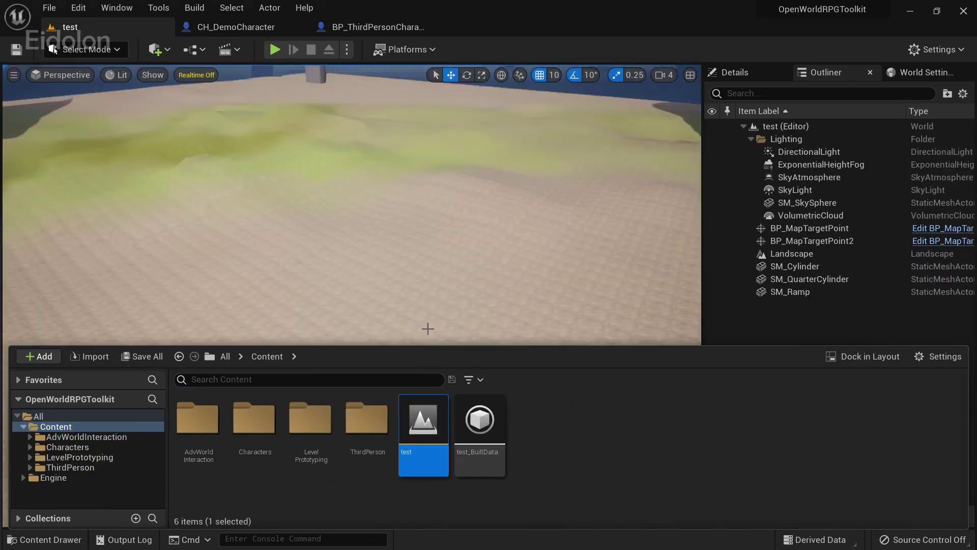
{"action": "left_click", "coordinate": [455, 257]}
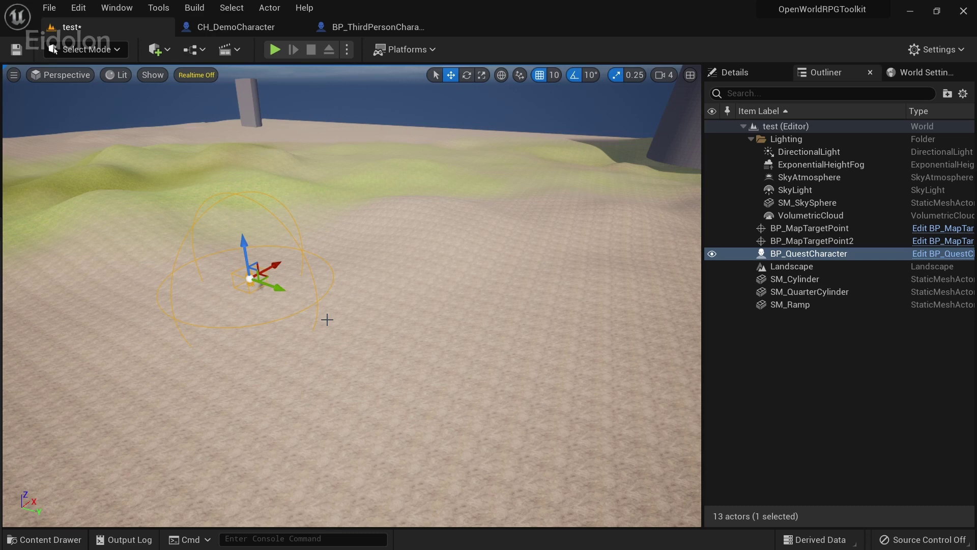
{"action": "key", "text": "f"}
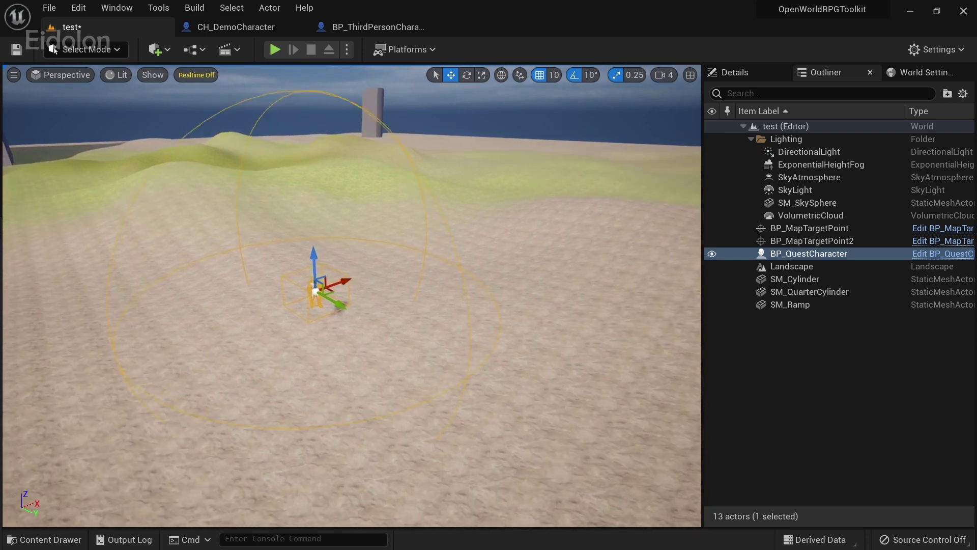
Play the test level and run the third-person character around the sand in several directions.
{"action": "left_click", "coordinate": [275, 49]}
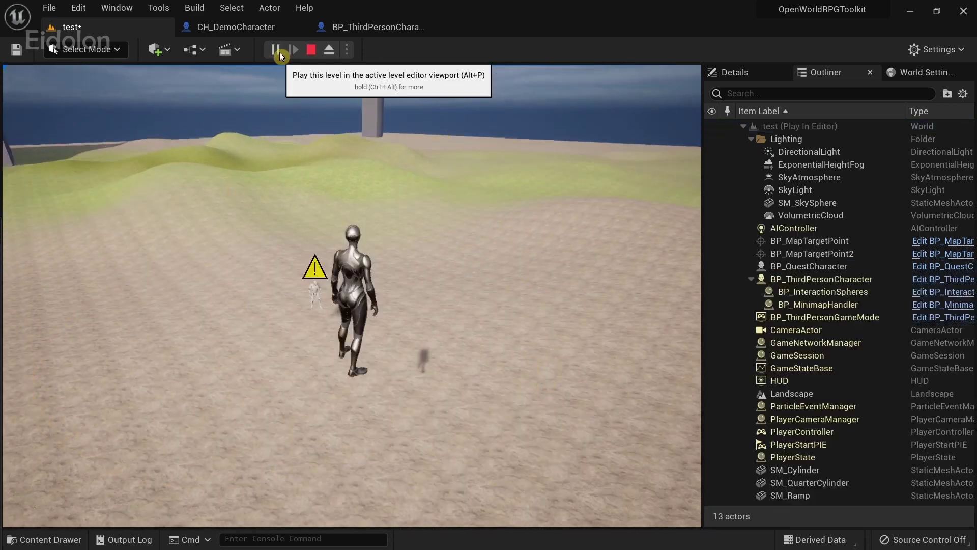
{"action": "key", "text": "d"}
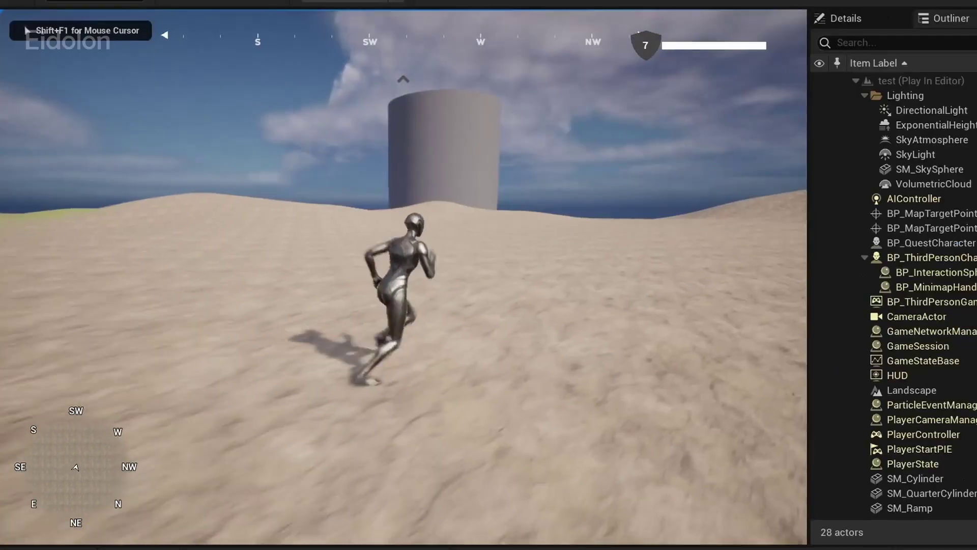
{"action": "key", "text": "s"}
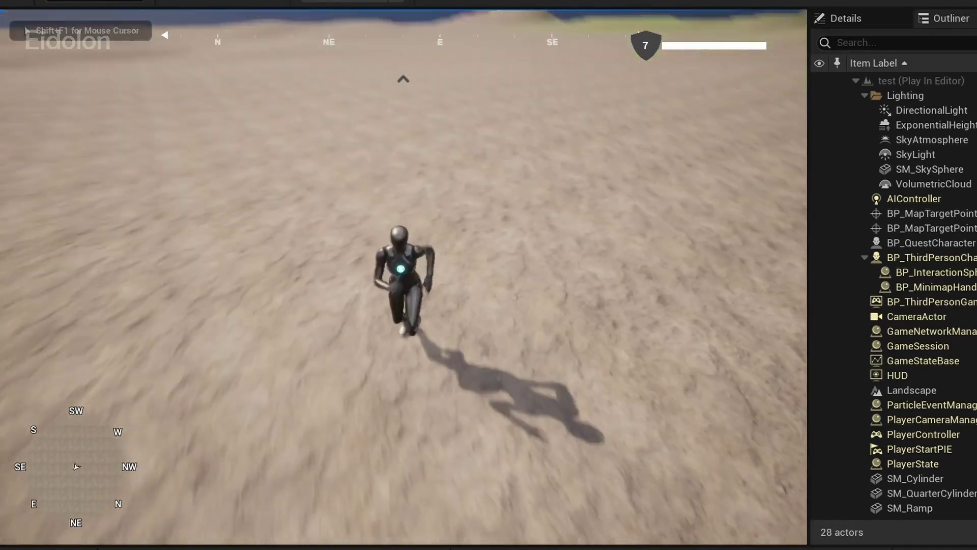
{"action": "key", "text": "a"}
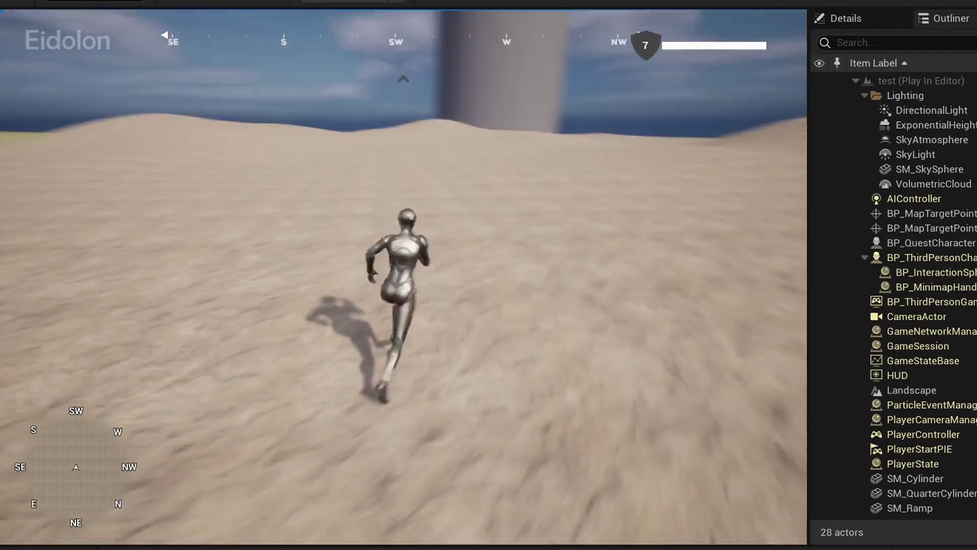
Open the in-game world map, pan and zoom to the yellow quest marker and inspect its quest details.
{"action": "key", "text": "m"}
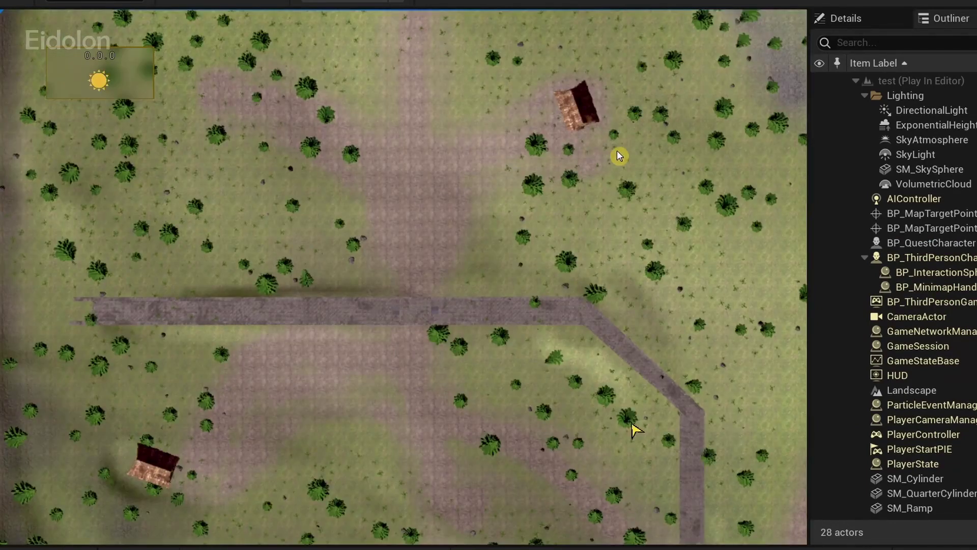
{"action": "left_click", "coordinate": [634, 193]}
{"action": "left_click", "coordinate": [637, 196]}
{"action": "scroll", "coordinate": [583, 185], "scroll_direction": "down", "scroll_amount": 2}
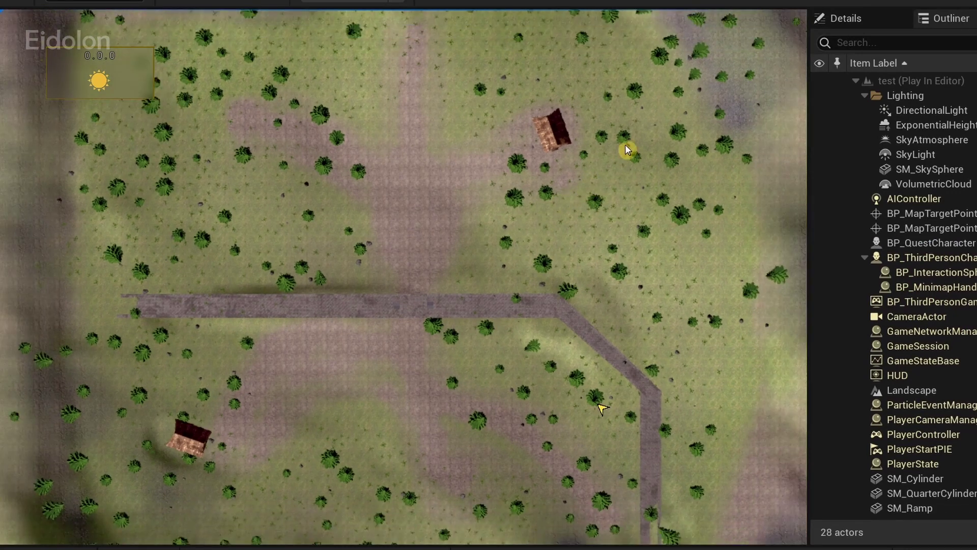
{"action": "left_click_drag", "start_coordinate": [604, 178], "coordinate": [615, 112]}
{"action": "scroll", "coordinate": [595, 341], "scroll_direction": "up", "scroll_amount": 2}
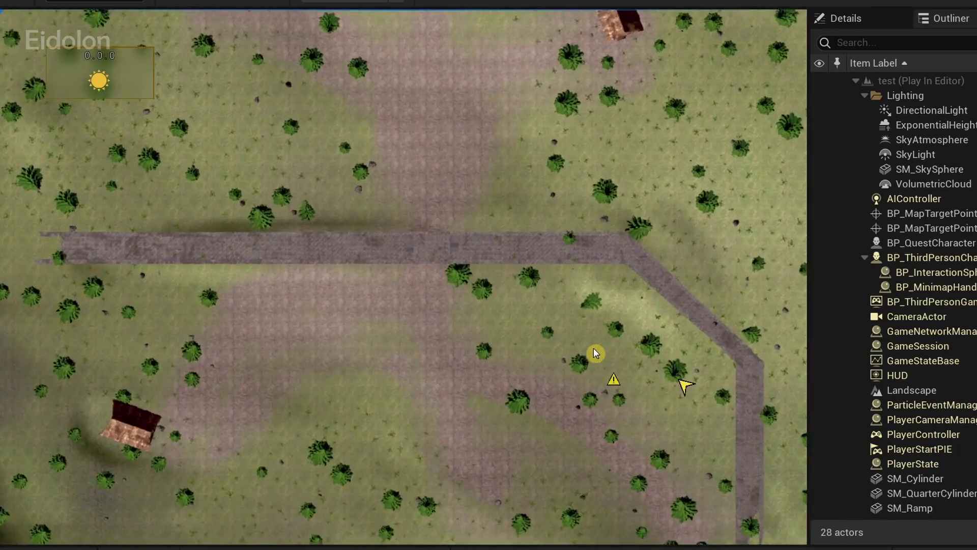
{"action": "scroll", "coordinate": [686, 433], "scroll_direction": "up", "scroll_amount": 1}
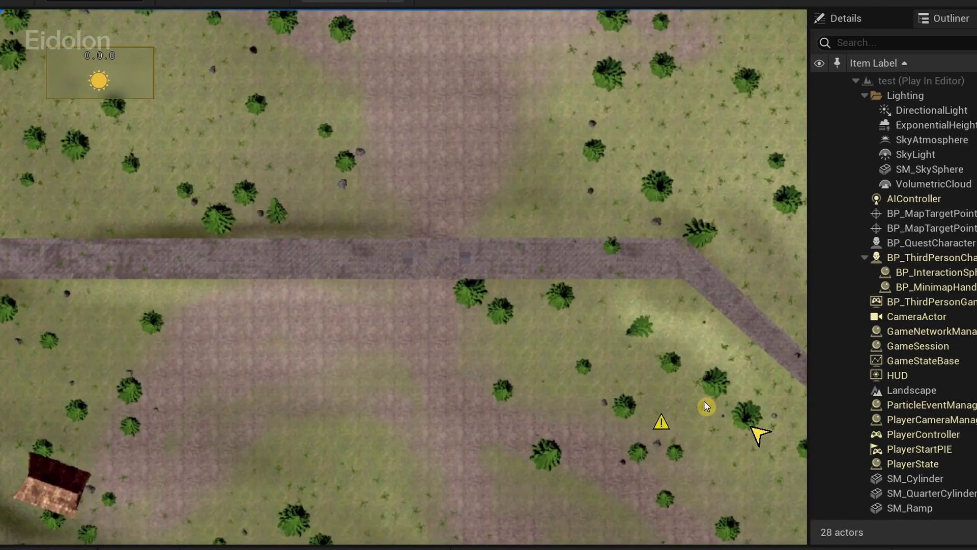
{"action": "left_click_drag", "start_coordinate": [627, 298], "coordinate": [481, 185]}
{"action": "mouse_move", "coordinate": [518, 314]}
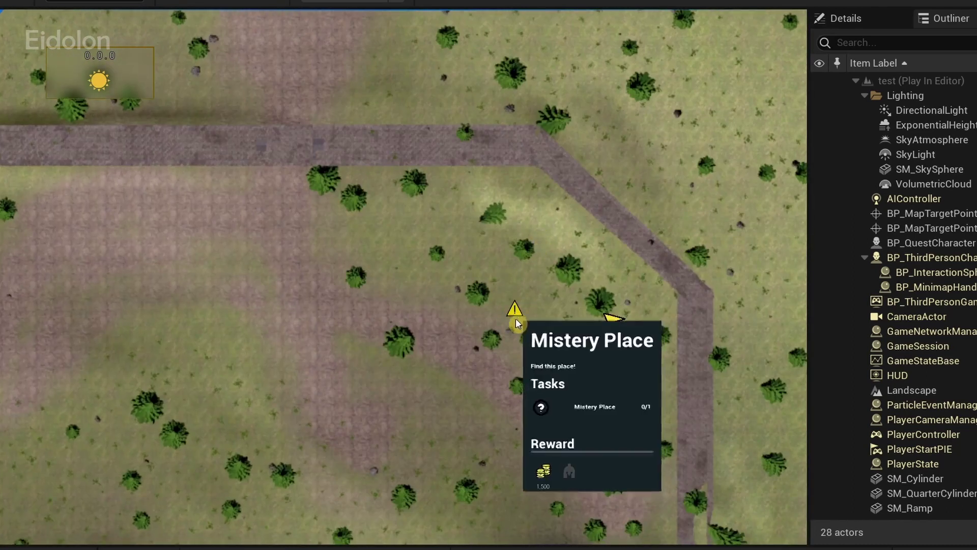
Close the world map, run and jump over to the quest character, circle around it and end the play session.
{"action": "key", "text": "m"}
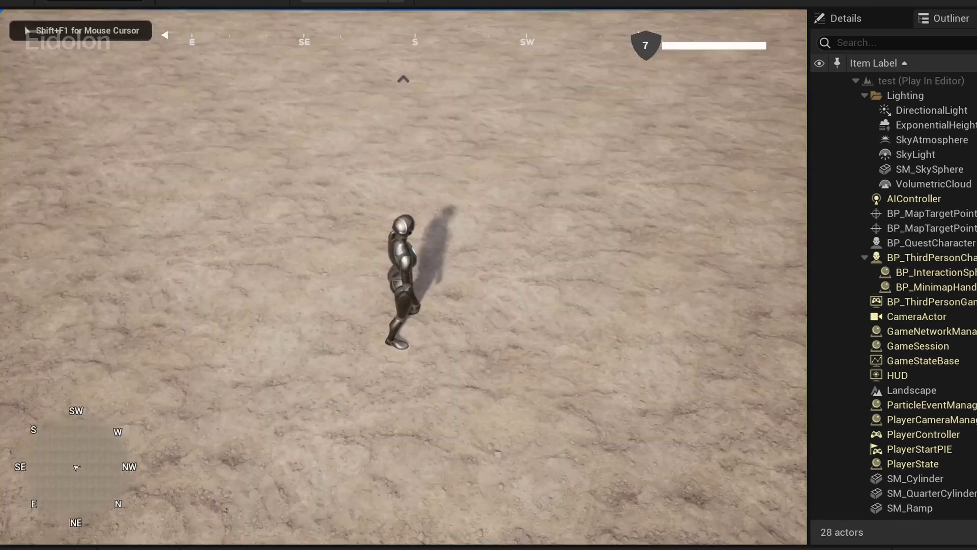
{"action": "key", "text": "w"}
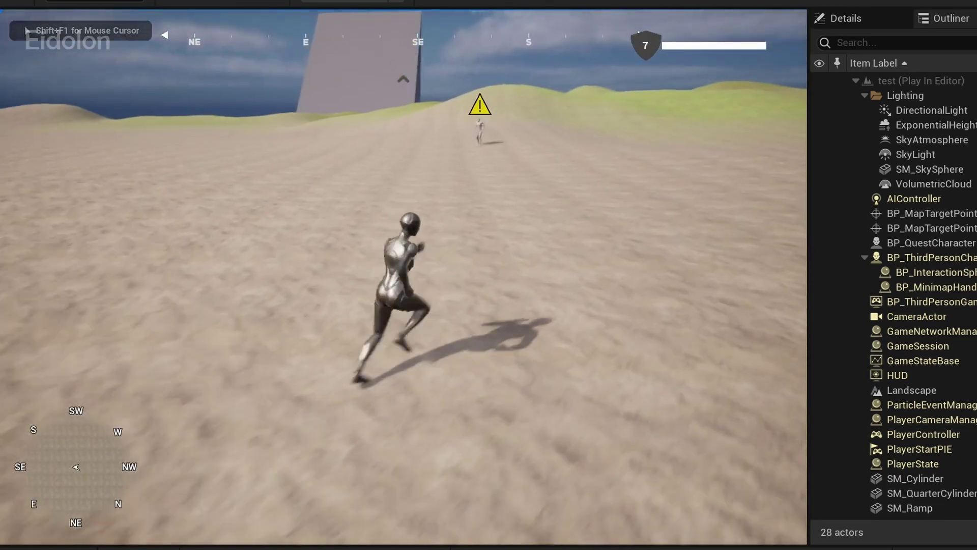
{"action": "key", "text": "space"}
{"action": "key", "text": "space"}
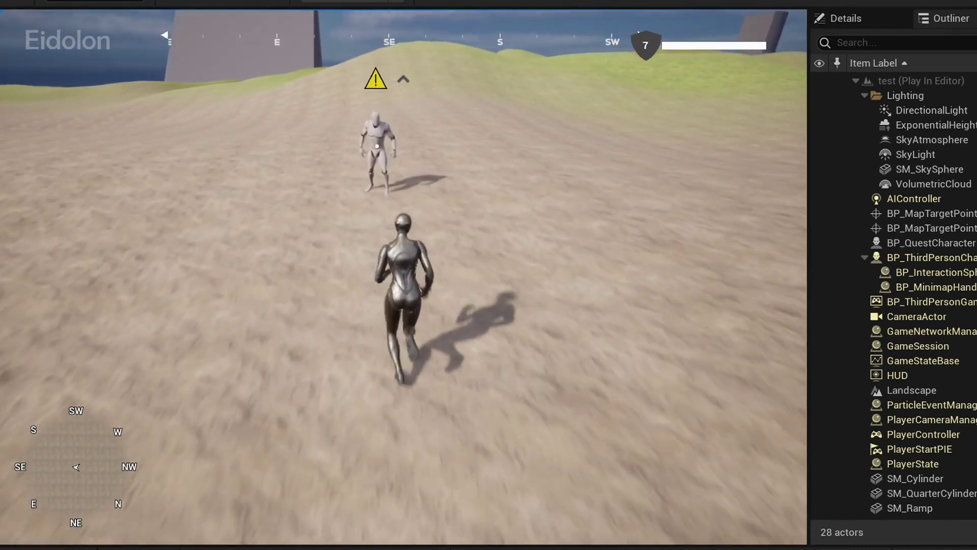
{"action": "key", "text": "s"}
{"action": "key", "text": "d"}
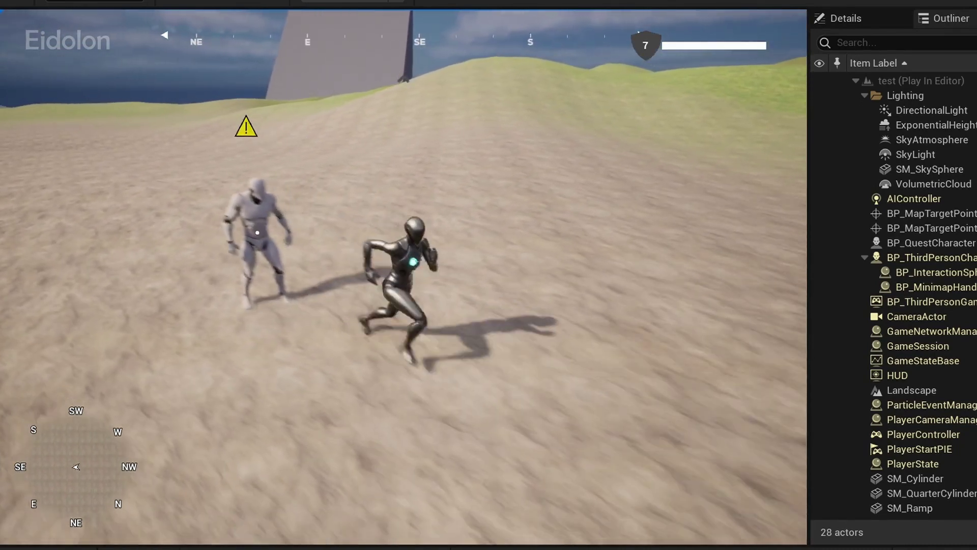
{"action": "key", "text": "a"}
{"action": "key", "text": "w"}
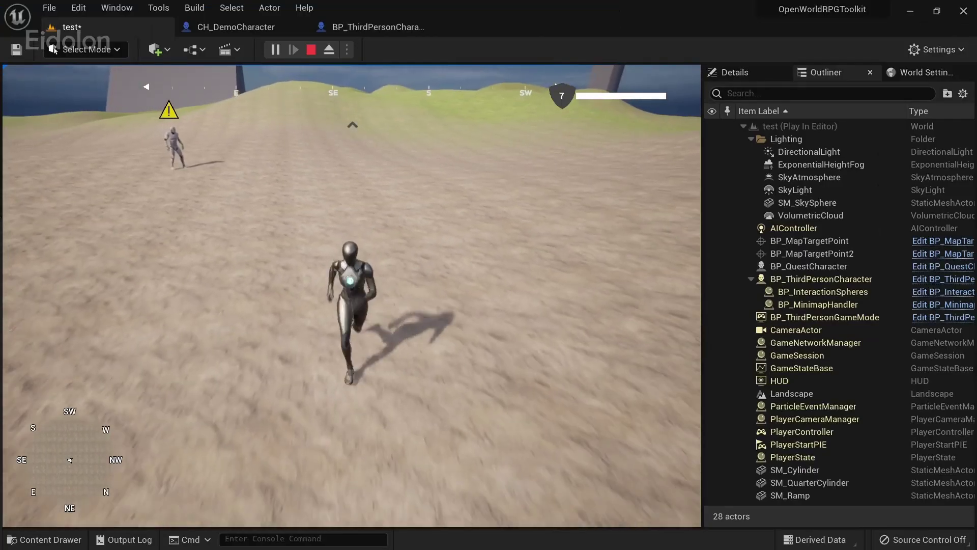
{"action": "key", "text": "Escape"}
{"action": "key", "text": "s"}
{"action": "right_click_drag", "start_coordinate": [352, 296], "coordinate": [255, 244]}
{"action": "right_click_drag", "start_coordinate": [478, 224], "coordinate": [593, 224]}
{"action": "key", "text": "a"}
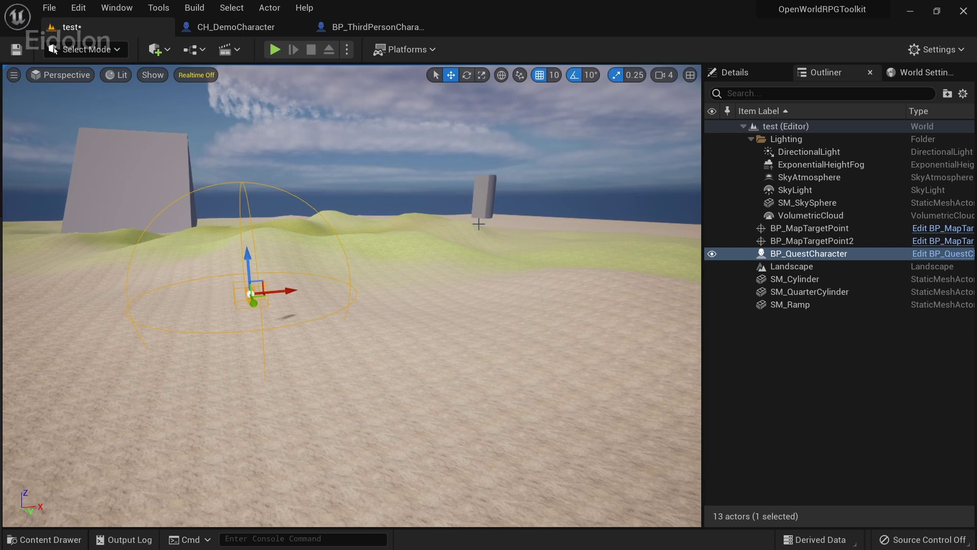
{"action": "right_click_drag", "start_coordinate": [477, 224], "coordinate": [476, 277]}
{"action": "right_click_drag", "start_coordinate": [376, 277], "coordinate": [362, 247]}
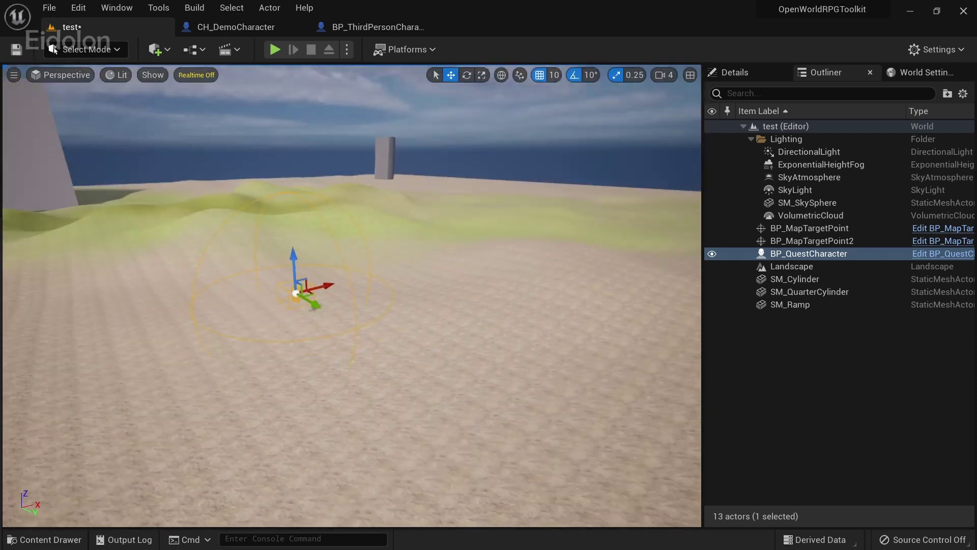